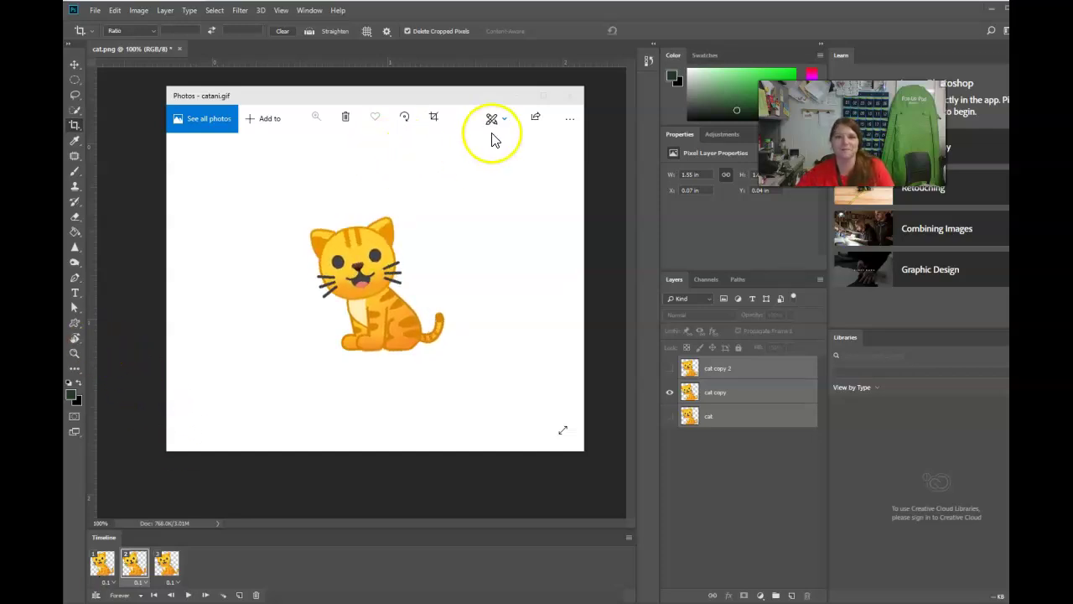
Close the Windows Photos preview of catani.gif.
click(570, 96)
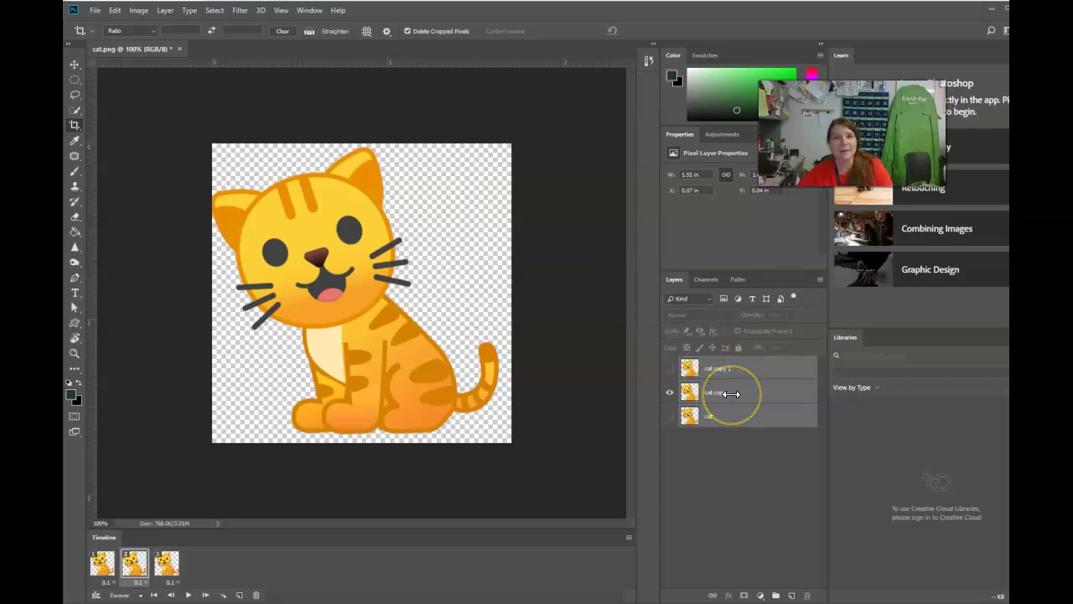
Close cat.png without saving, then reset the workspace to the Essentials layout.
click(180, 49)
click(546, 232)
click(310, 12)
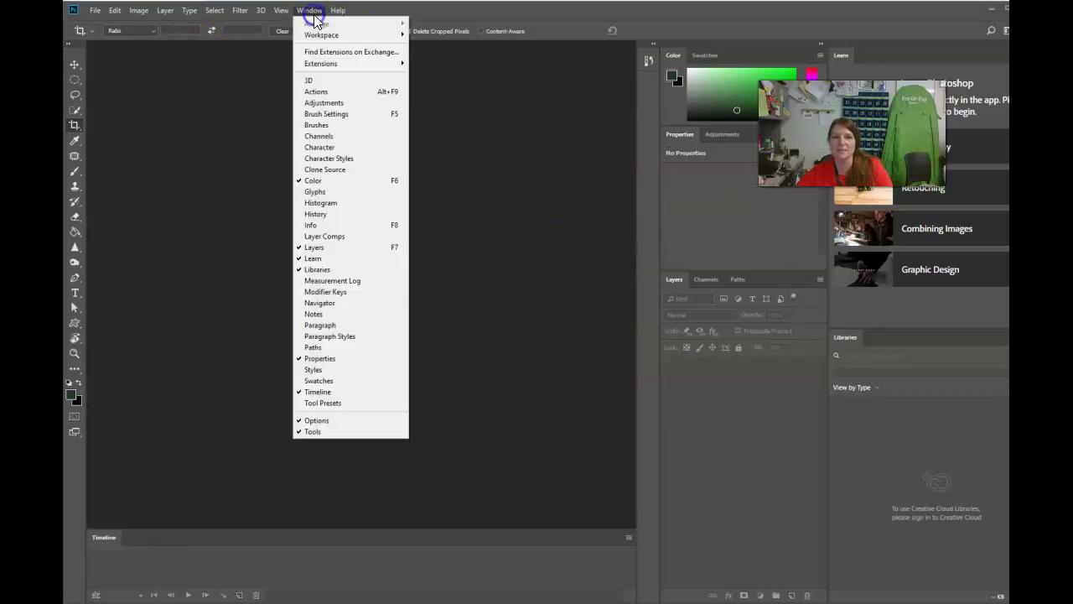
click(322, 34)
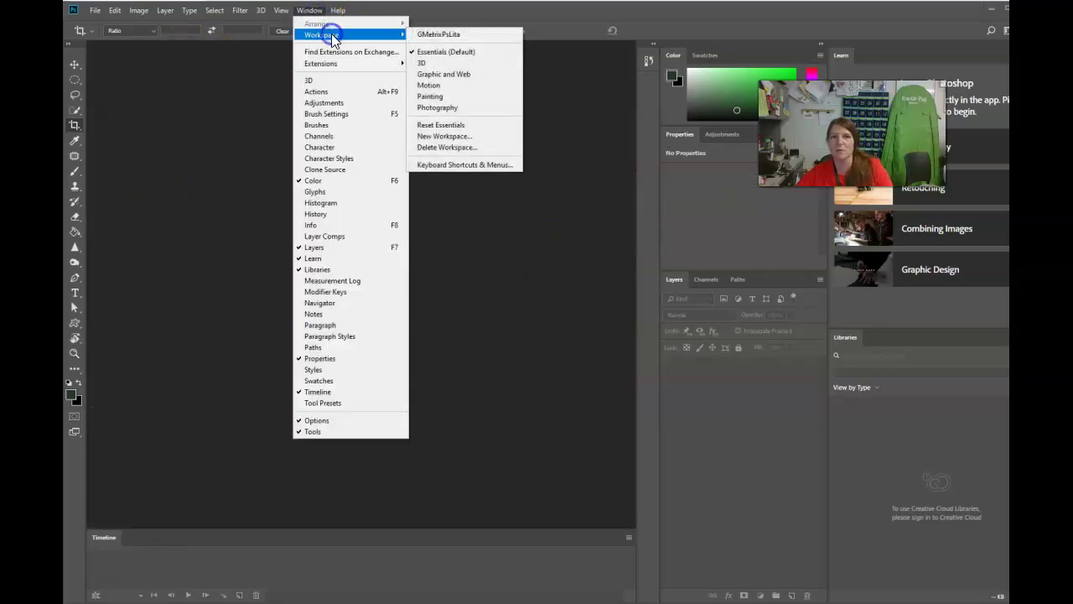
click(453, 130)
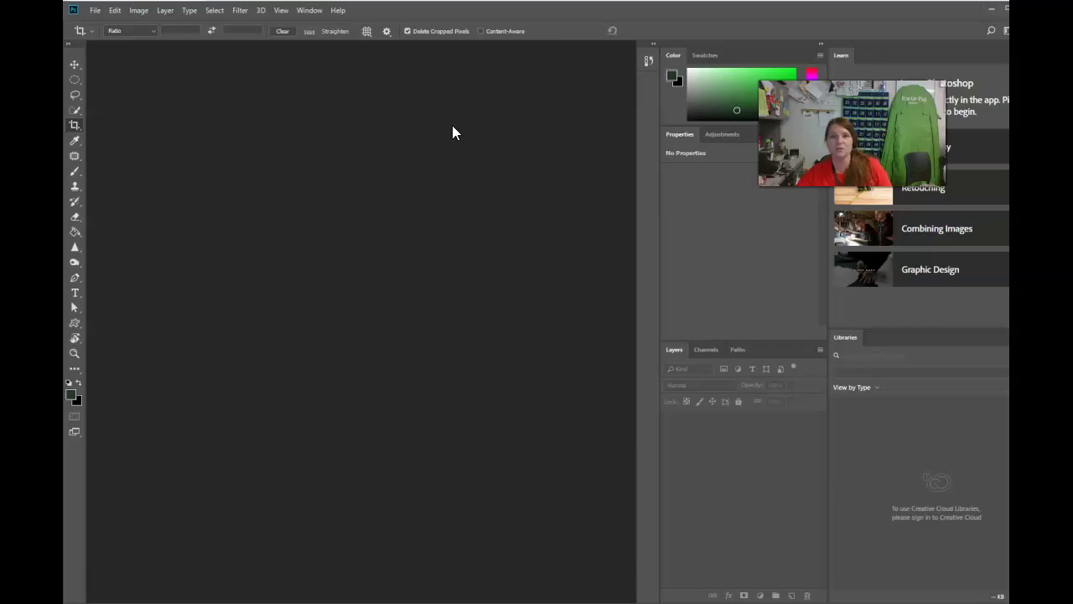
Open scarecrow.png.
click(95, 10)
click(112, 34)
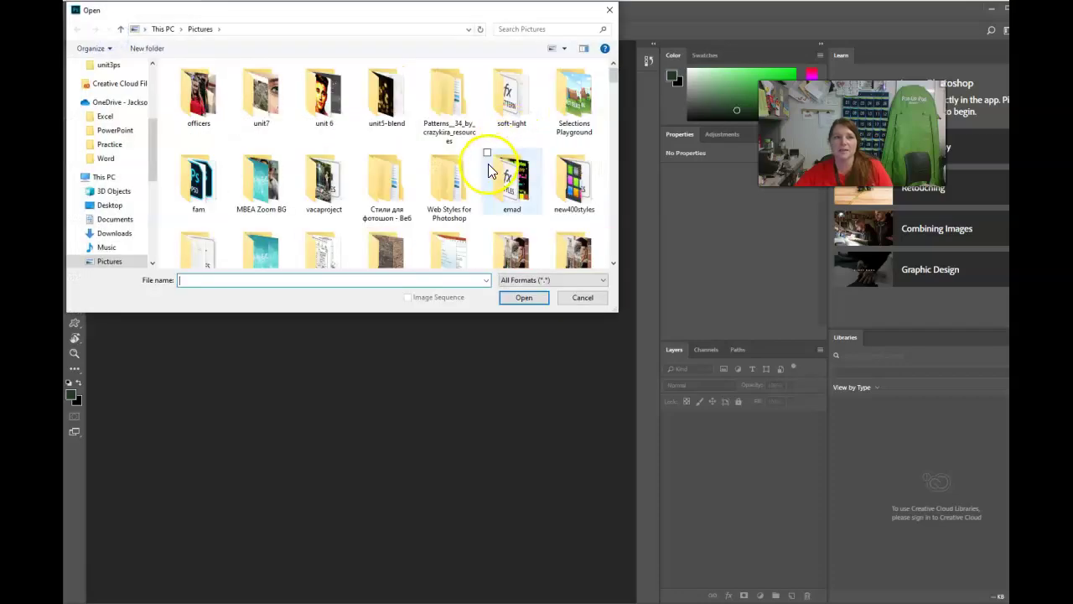
scroll(488, 164, down, 5)
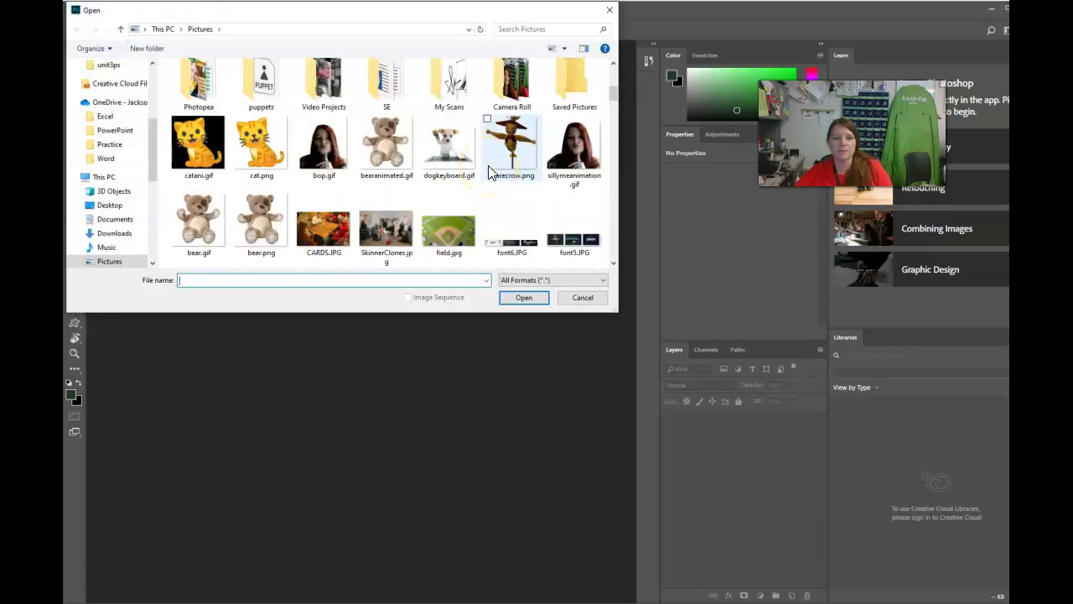
double_click(492, 172)
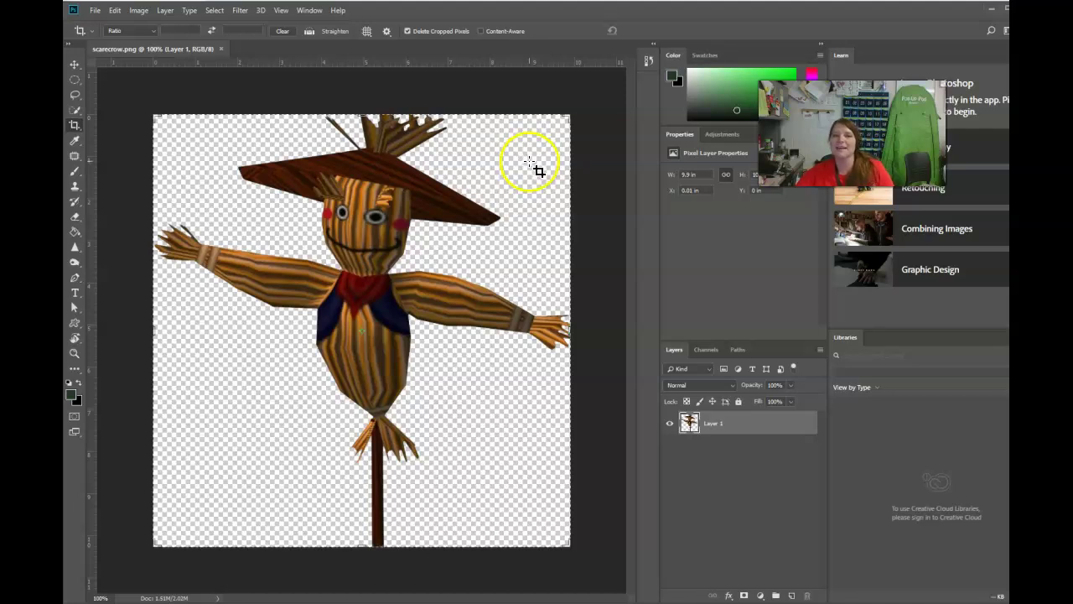
Rename Layer 1 to 'sc' and enlarge the Layers panel list.
double_click(713, 422)
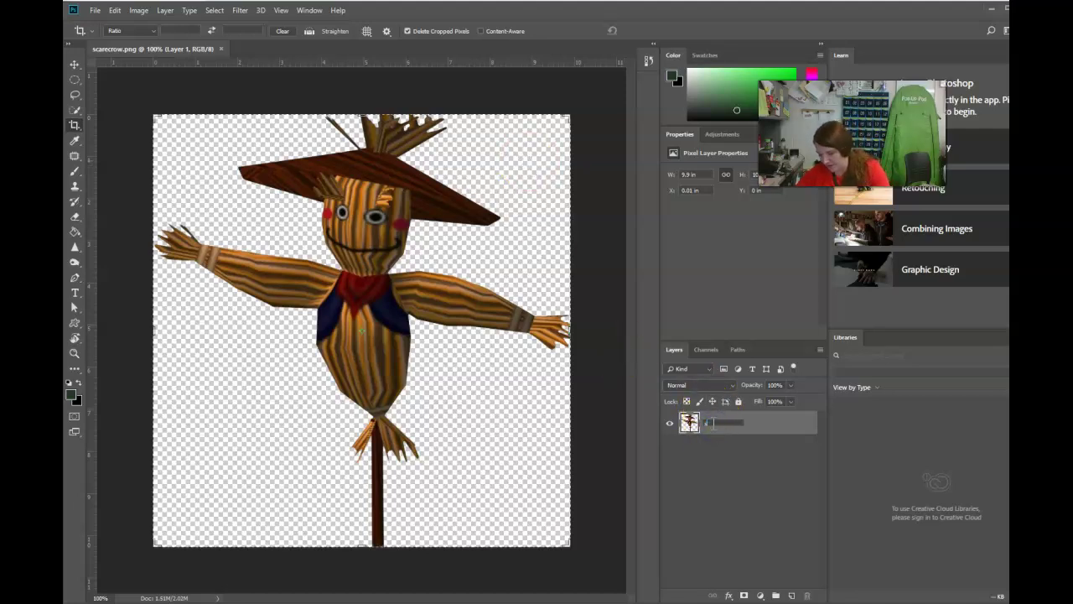
text(sc)
click(746, 423)
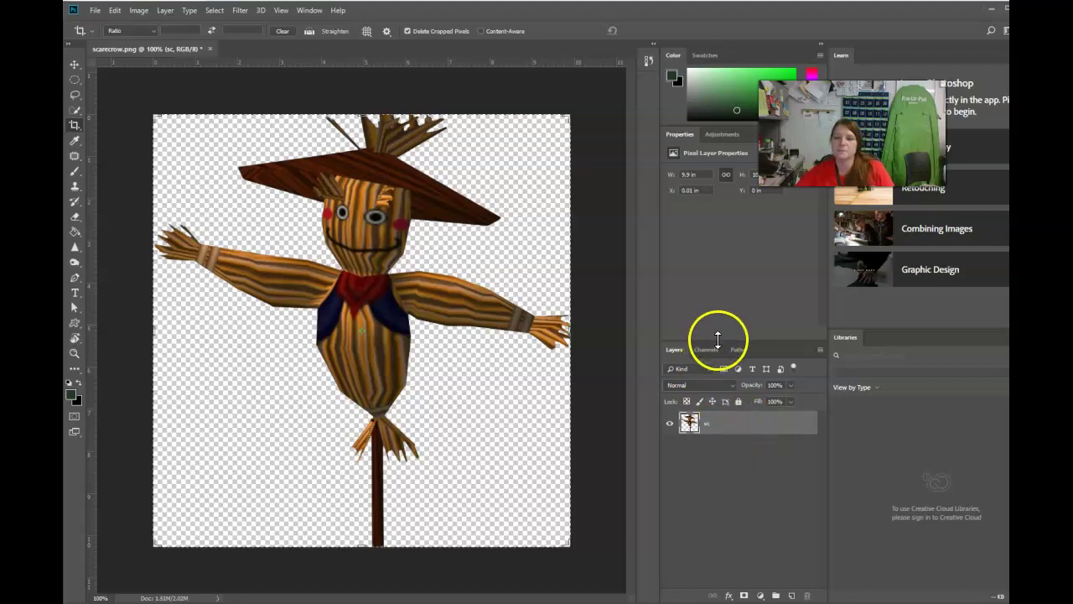
drag(717, 340, 718, 220)
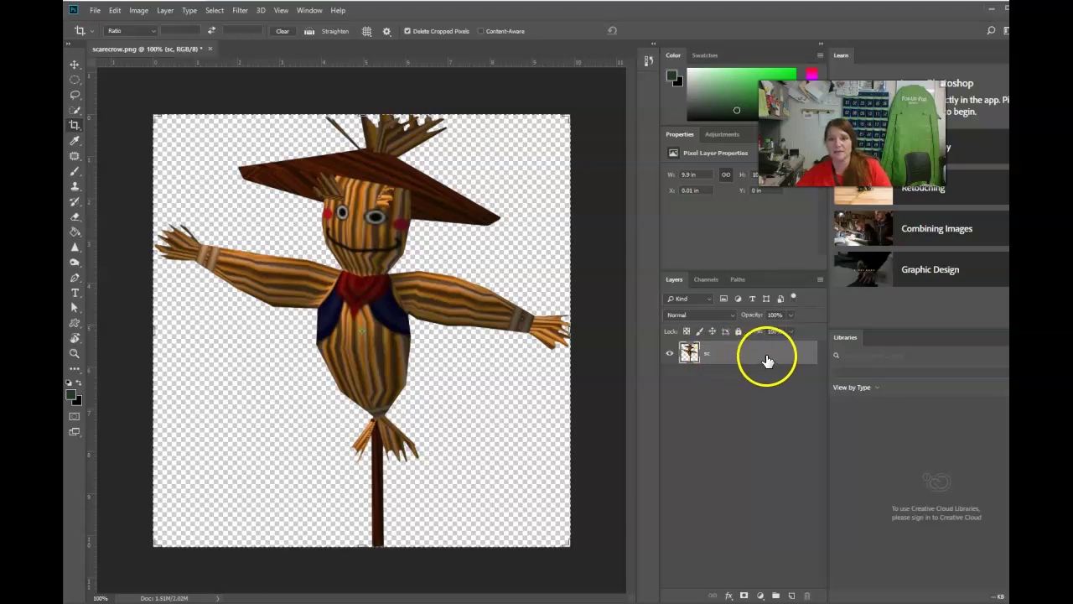
Duplicate sc as sc copy and start a Puppet Warp on the copy.
drag(767, 360, 791, 595)
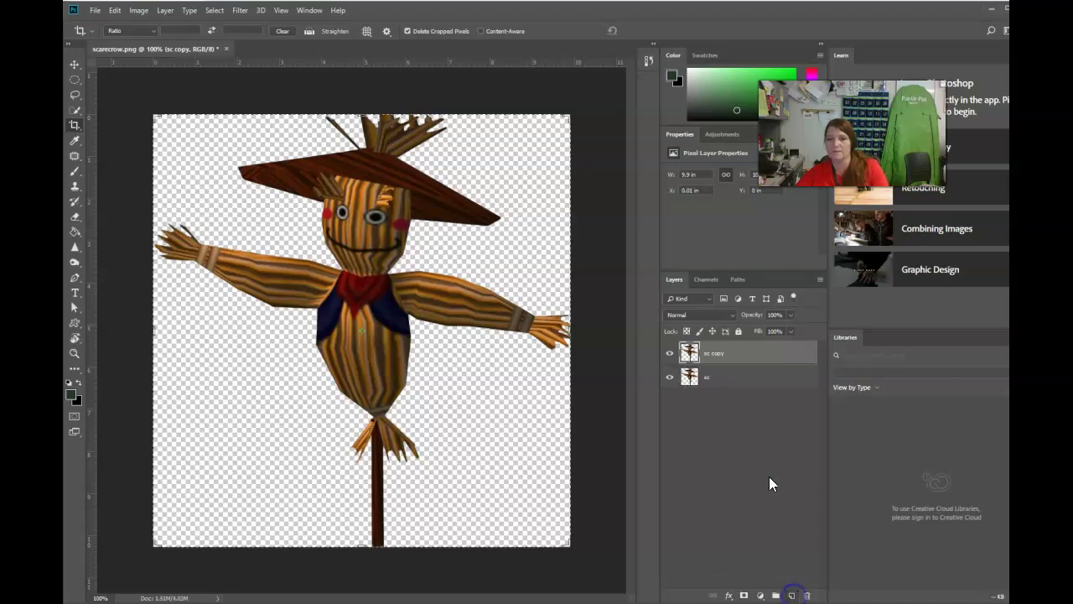
click(713, 354)
drag(712, 354, 587, 173)
click(115, 10)
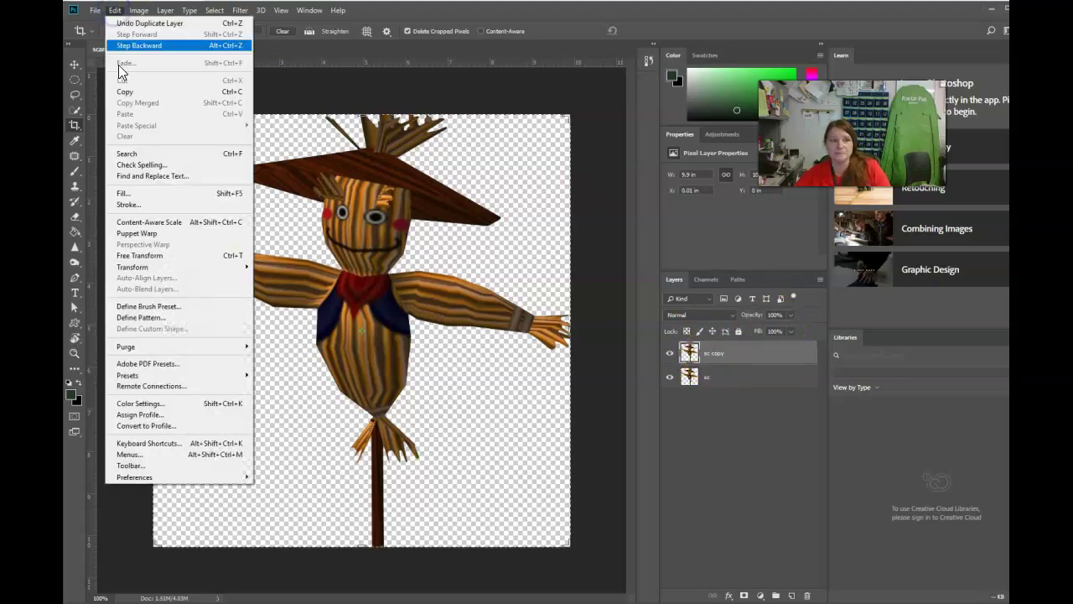
click(143, 233)
click(356, 339)
Pin the scarecrow's face, collar, belly, pole bottom, chest, left hand and upper arm.
click(367, 213)
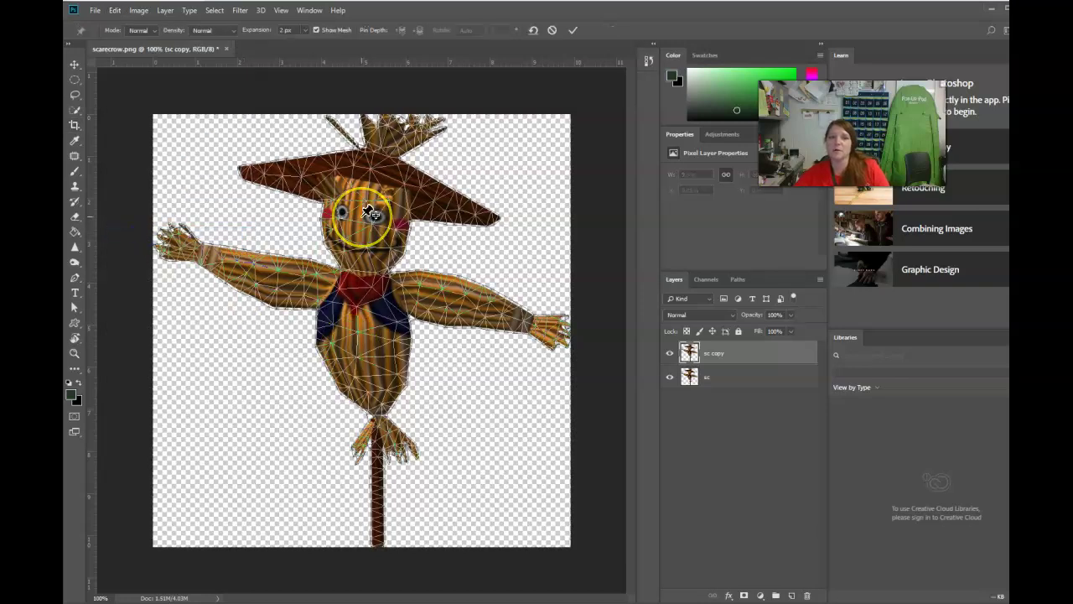
drag(372, 214, 374, 269)
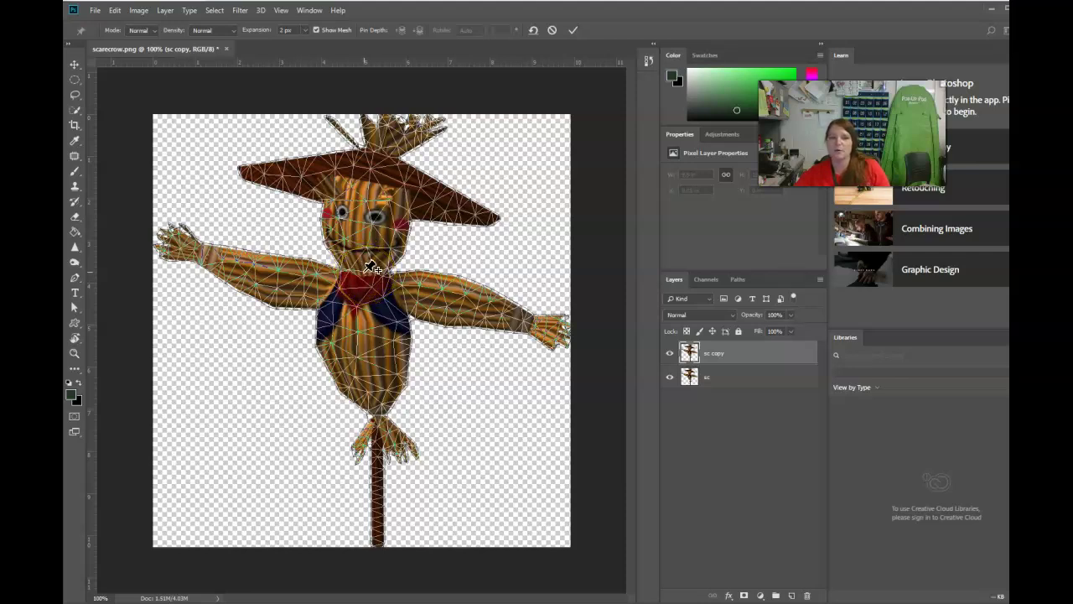
click(366, 270)
click(383, 390)
click(378, 539)
drag(377, 539, 390, 508)
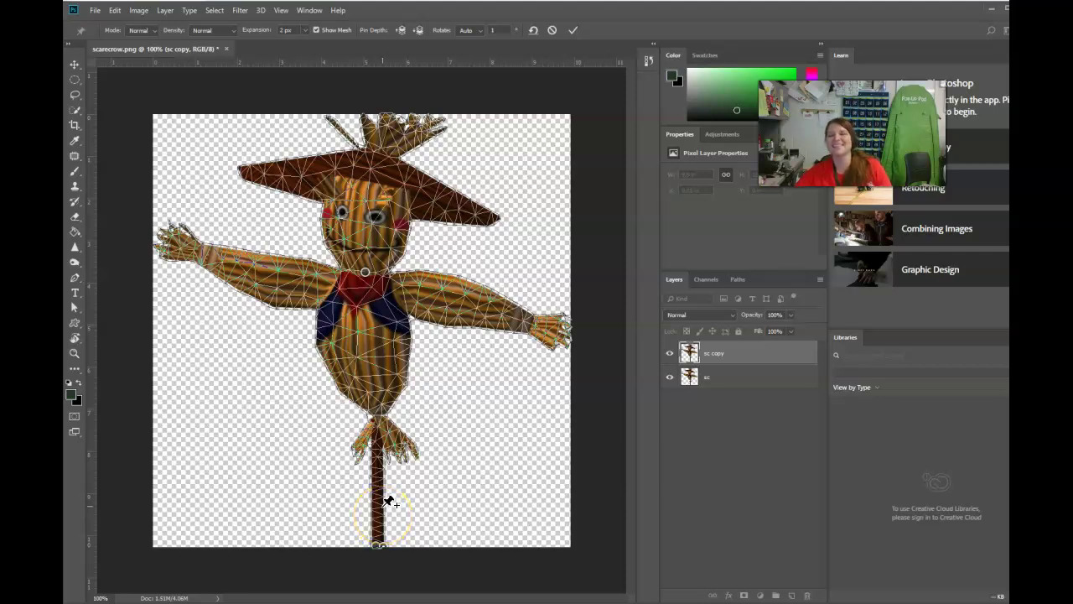
click(392, 476)
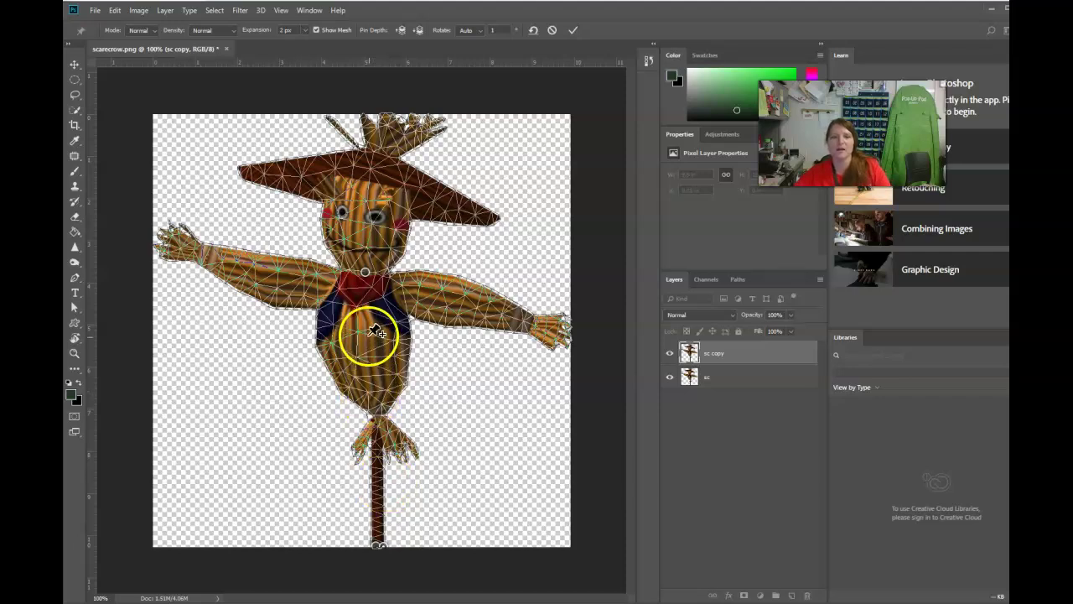
click(333, 295)
click(200, 250)
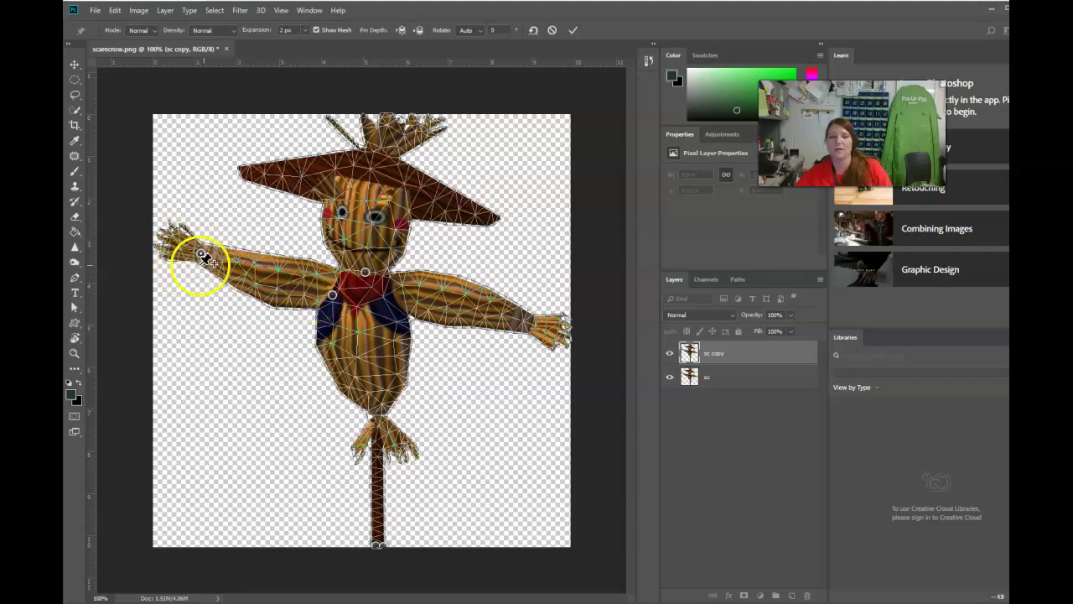
click(269, 279)
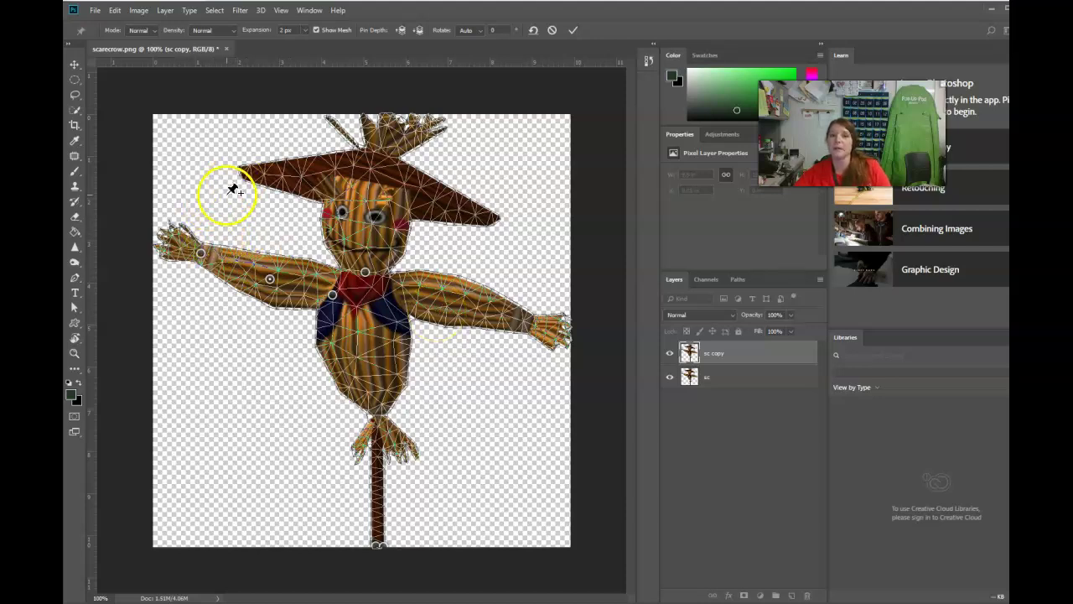
Drag the left-hand pin upward so the hand is raised.
click(201, 254)
drag(203, 256, 222, 238)
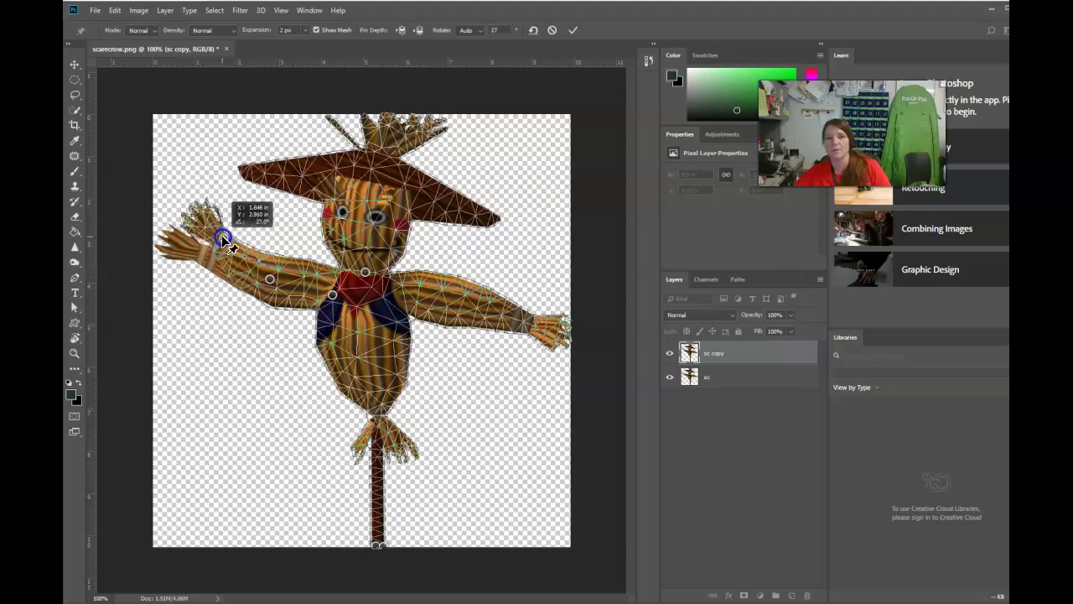
drag(225, 241, 223, 239)
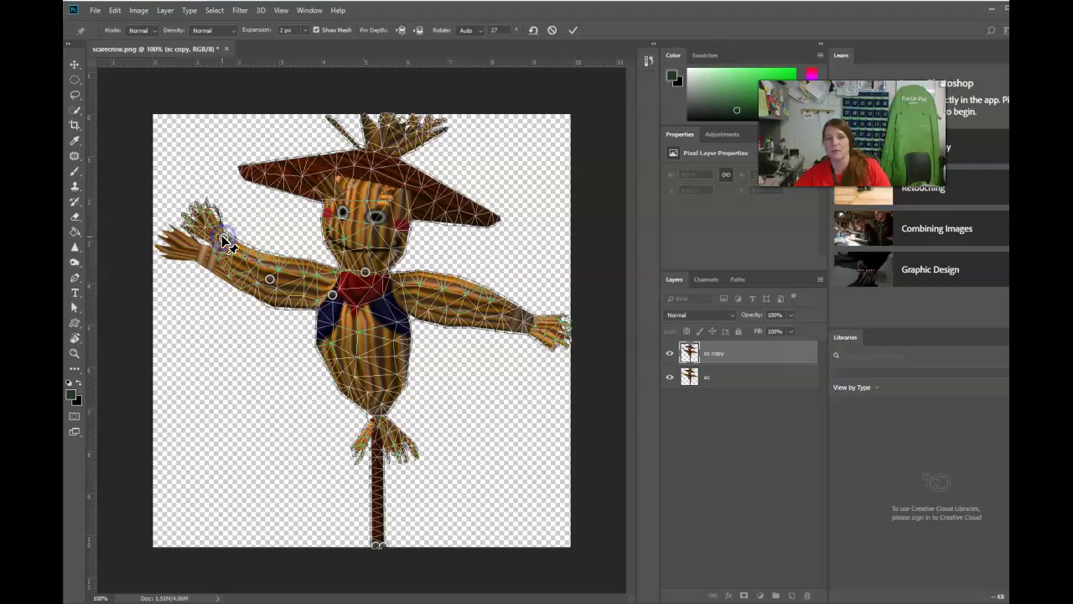
Commit the first warp, duplicate sc copy as sc copy 2, and start Puppet Warp.
click(573, 32)
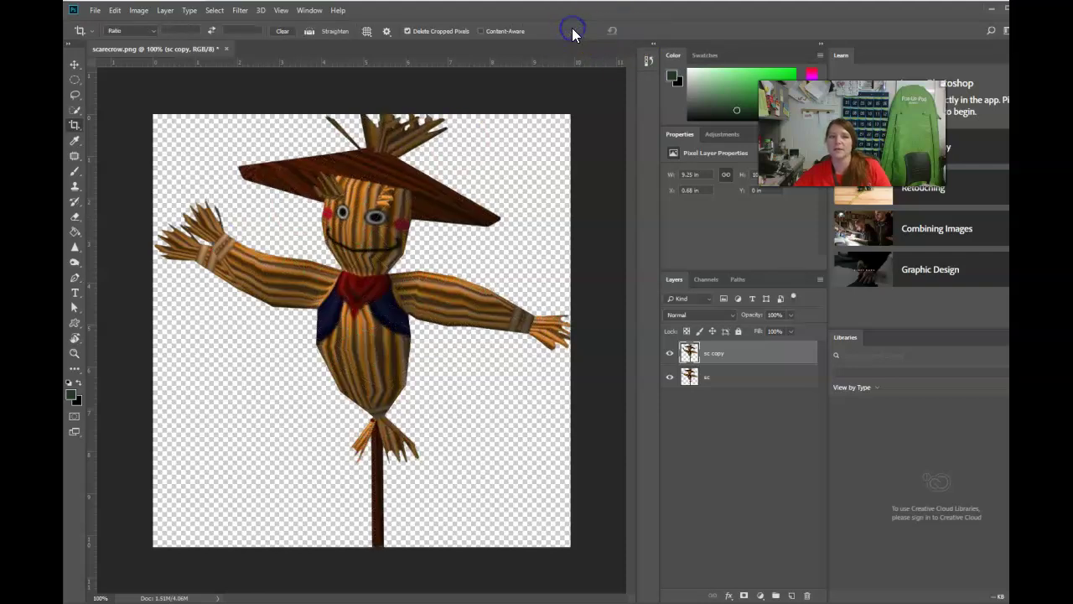
drag(736, 355, 792, 596)
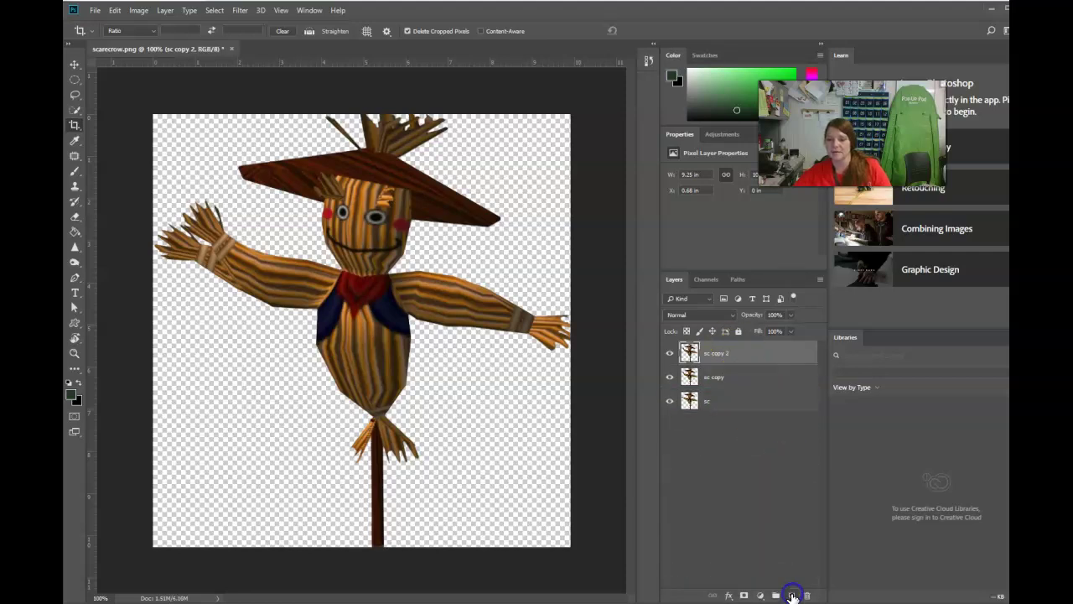
click(114, 10)
click(137, 233)
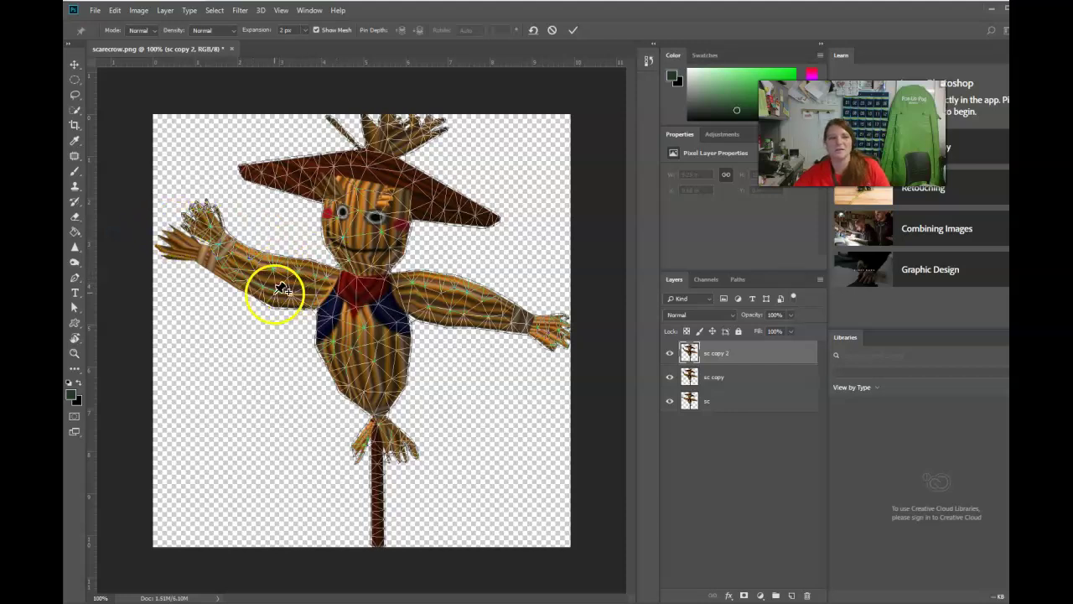
Pin pole, neck, shoulder and upper arm, bend the forearm higher, and commit.
click(377, 543)
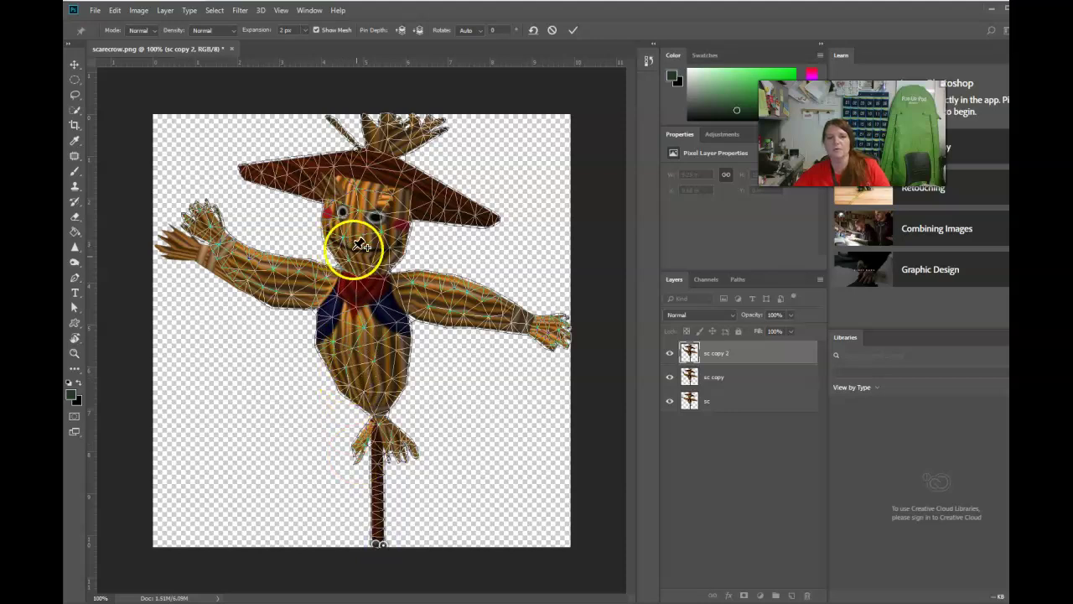
click(364, 276)
click(328, 294)
click(277, 284)
mouse_move(239, 249)
mouse_down()
mouse_move(204, 240)
mouse_move(239, 247)
mouse_move(216, 244)
mouse_move(237, 236)
mouse_up()
drag(277, 285, 273, 286)
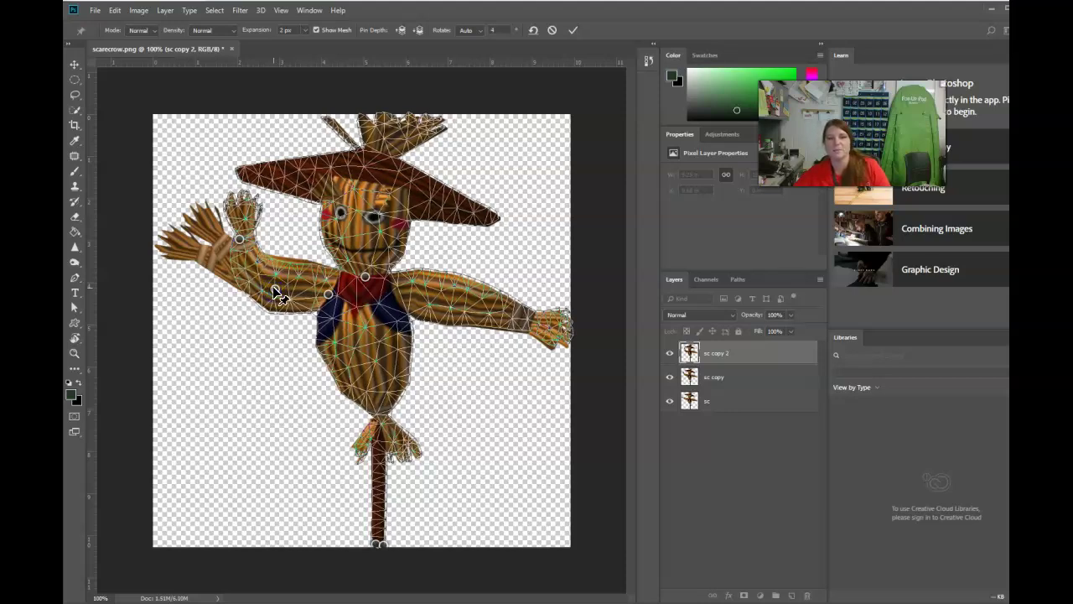
click(576, 32)
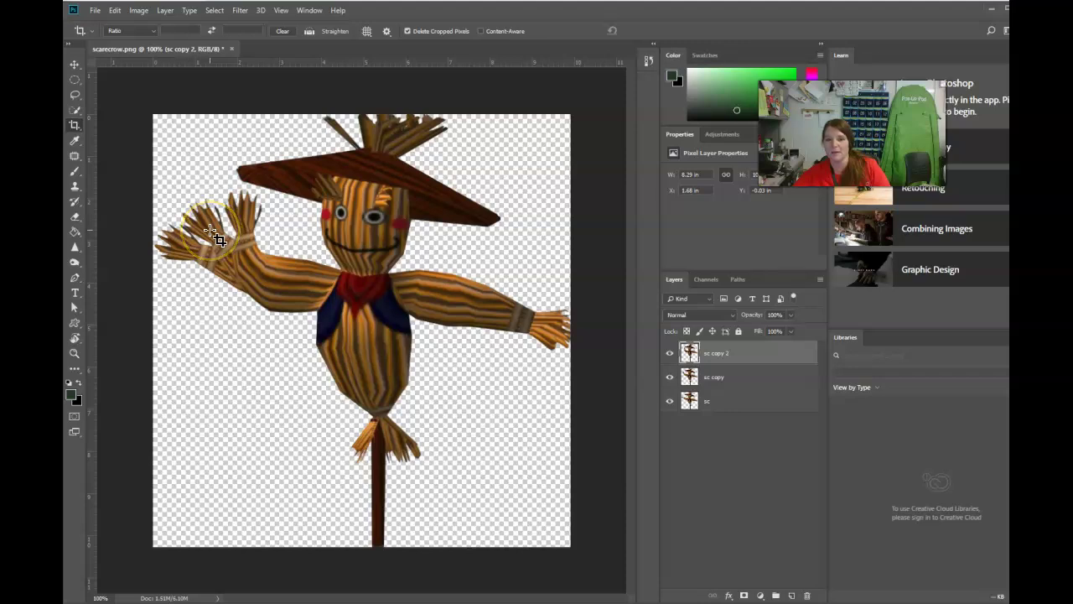
click(718, 377)
click(670, 384)
click(670, 384)
drag(747, 384, 788, 585)
drag(745, 375, 749, 354)
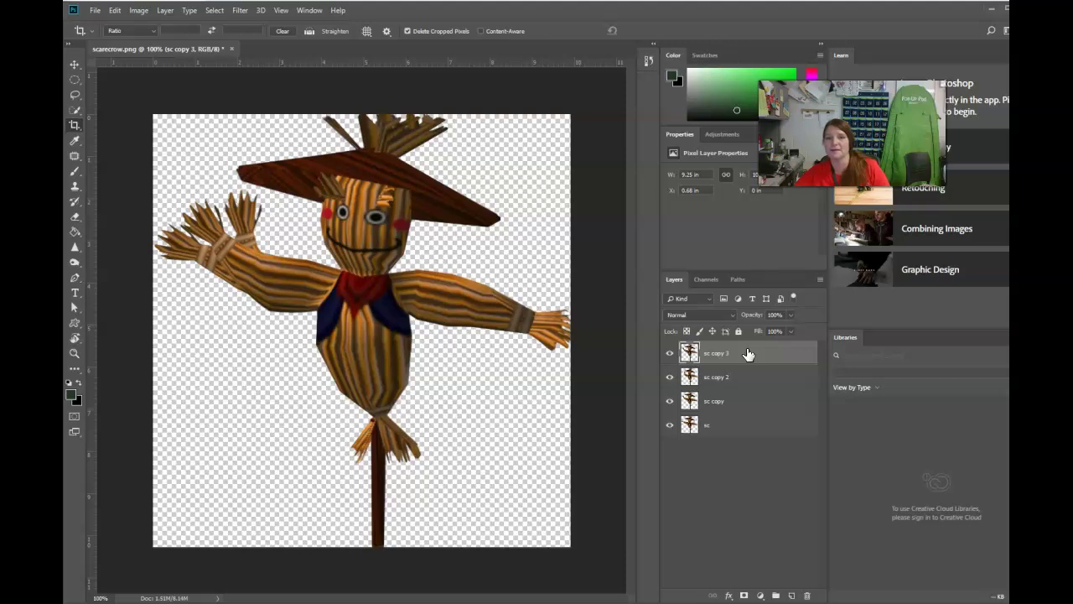
drag(669, 353, 674, 403)
click(669, 425)
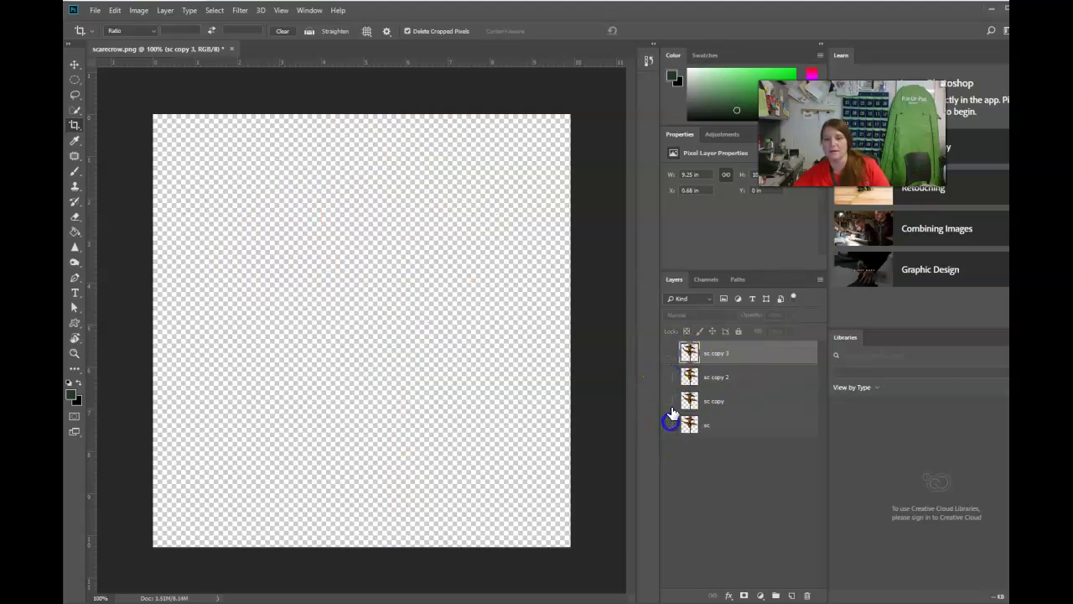
click(670, 403)
click(670, 403)
click(668, 378)
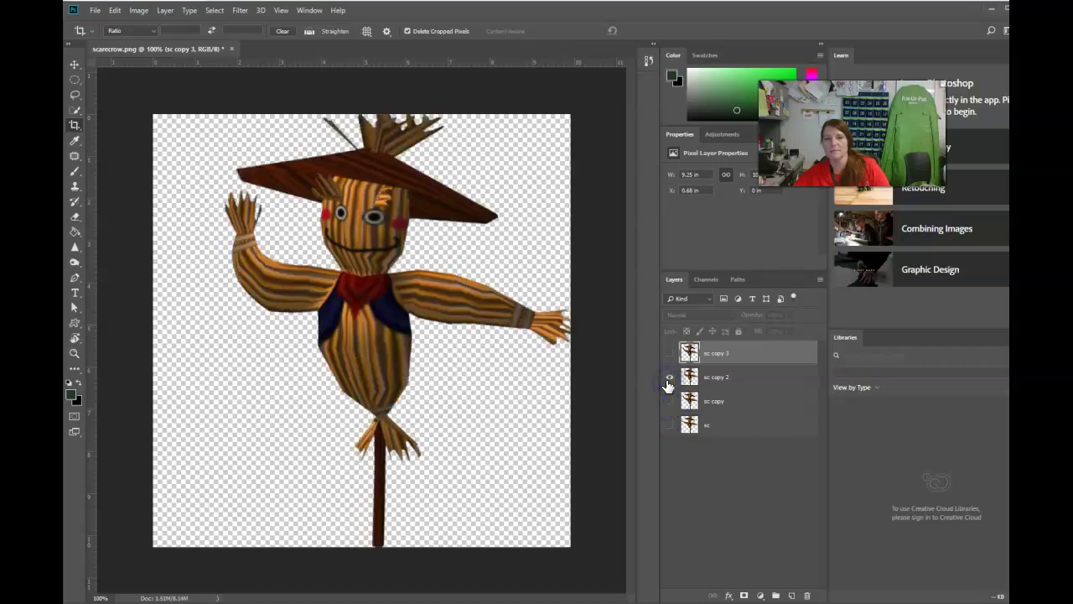
click(669, 379)
click(669, 356)
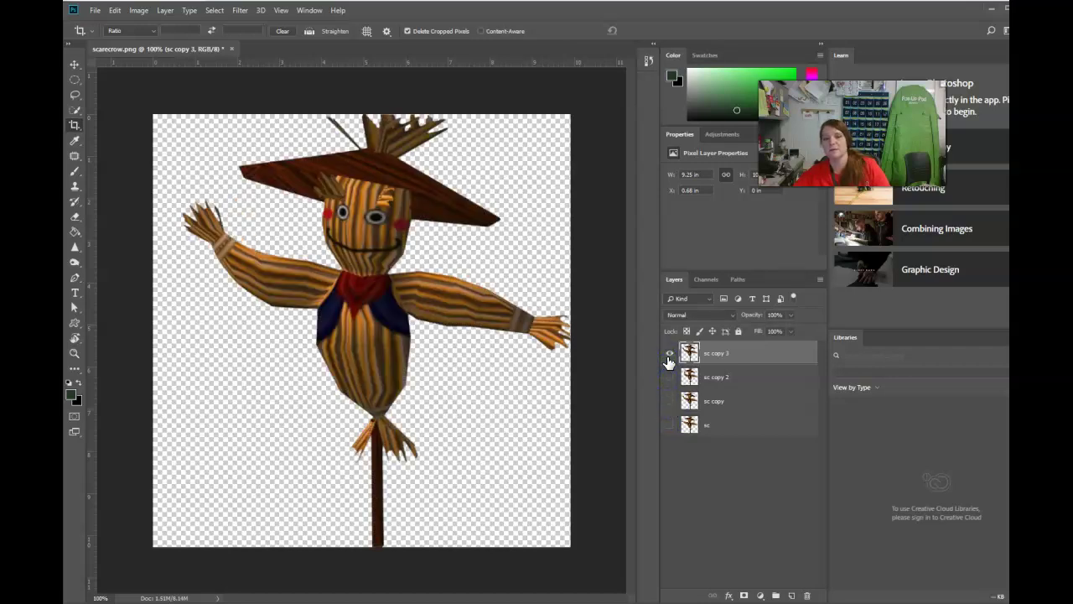
click(669, 377)
click(669, 402)
click(669, 426)
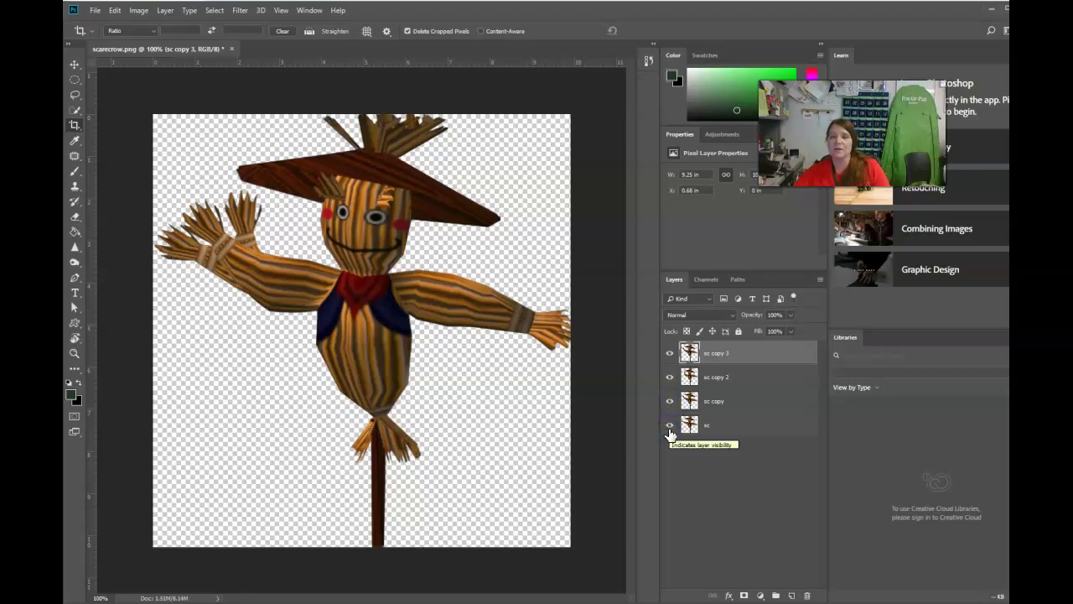
Create a frame animation in the Timeline and make frames from all four pose layers.
click(310, 10)
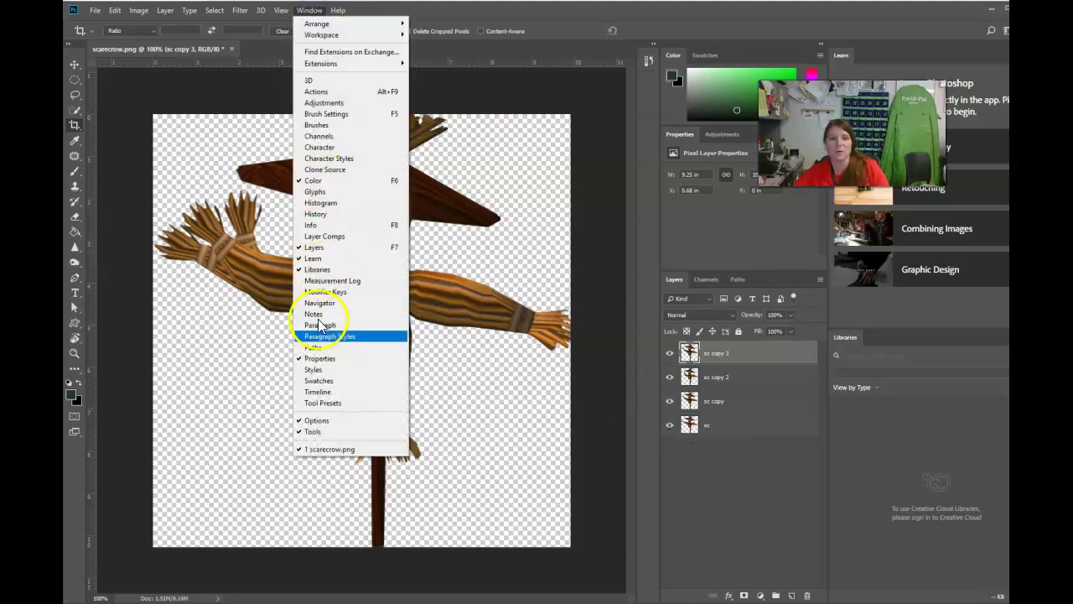
click(312, 391)
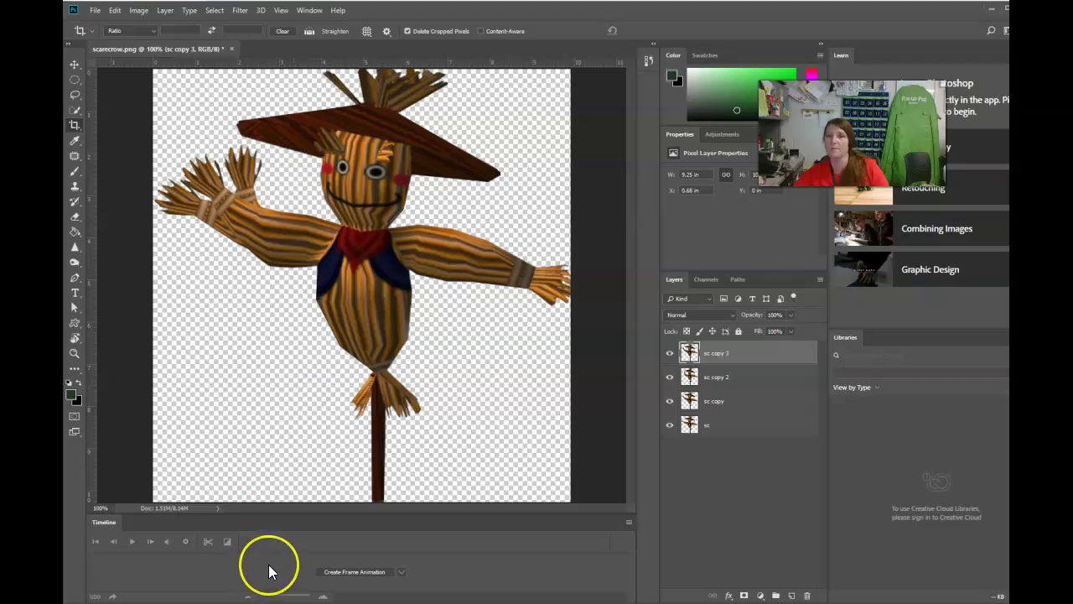
click(375, 575)
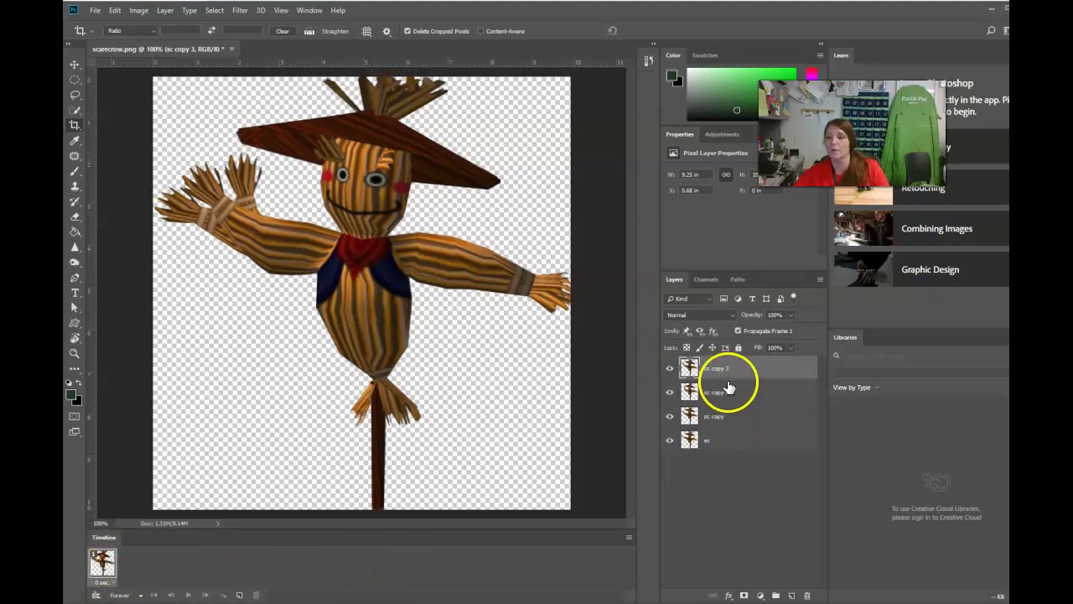
shift+click(753, 443)
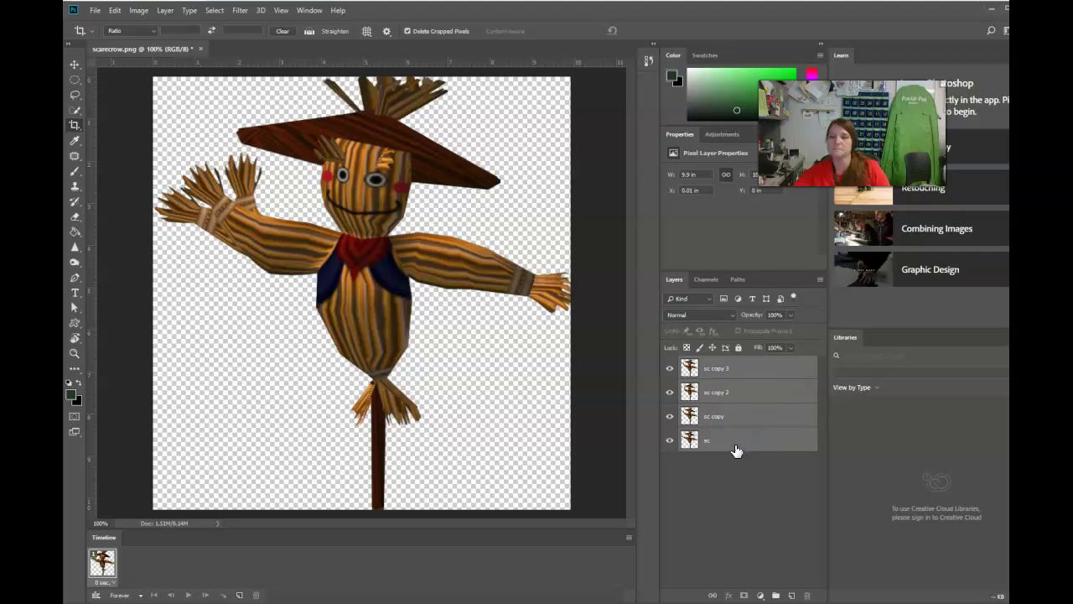
click(630, 538)
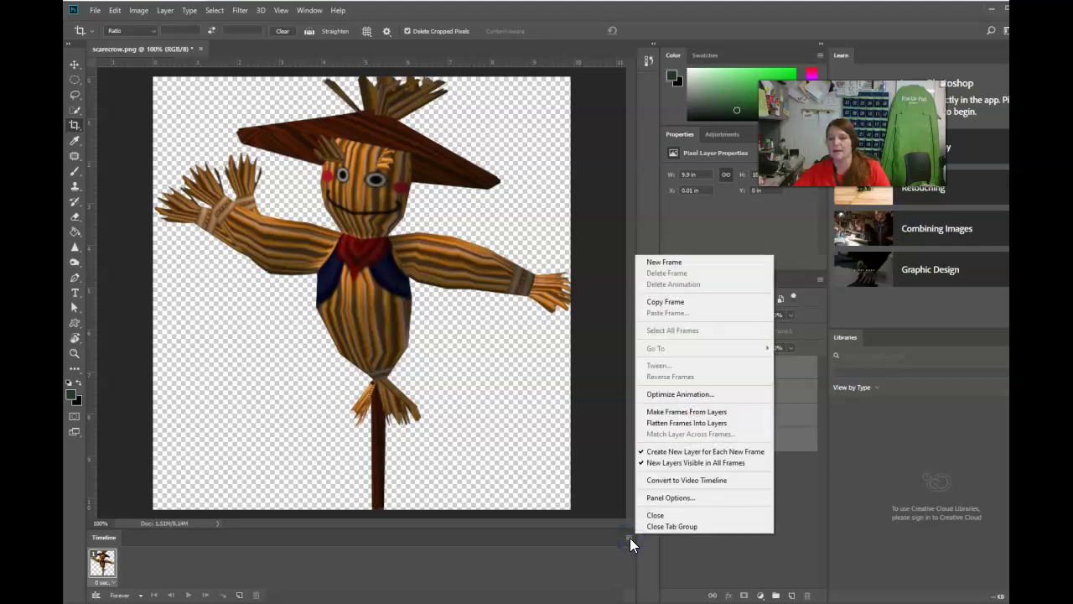
click(688, 411)
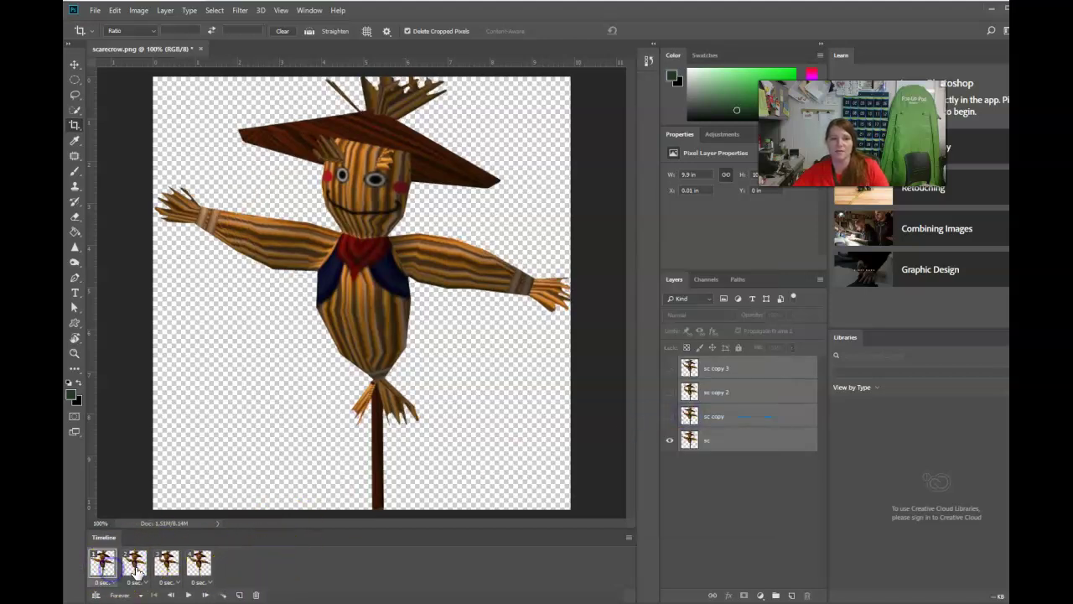
Step through frames 2, 3 and 4 to check each pose, then return to frame 1.
click(135, 564)
click(165, 568)
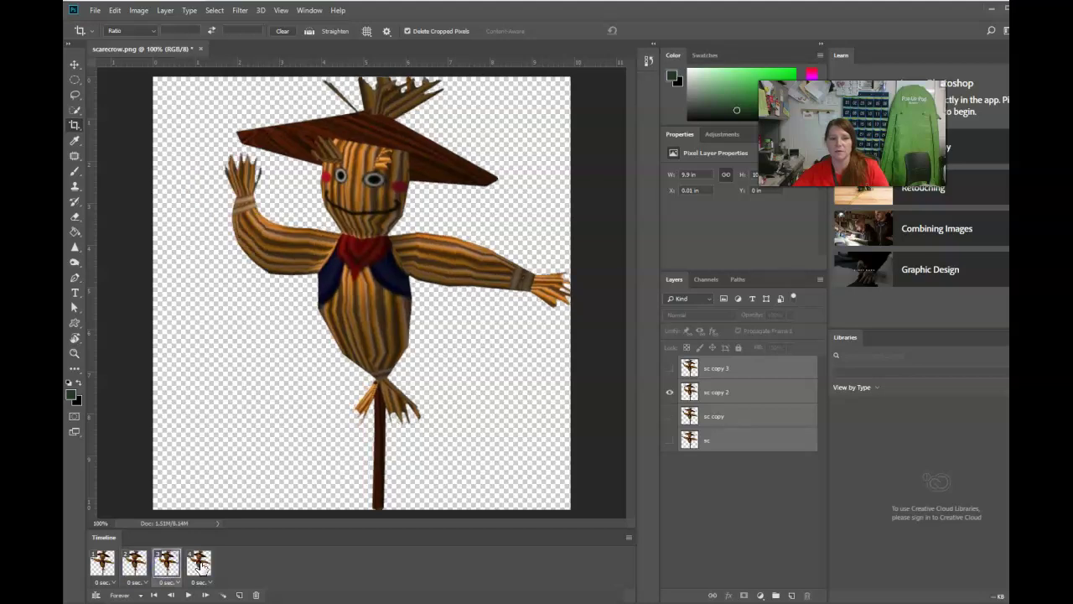
click(202, 566)
click(166, 566)
click(134, 566)
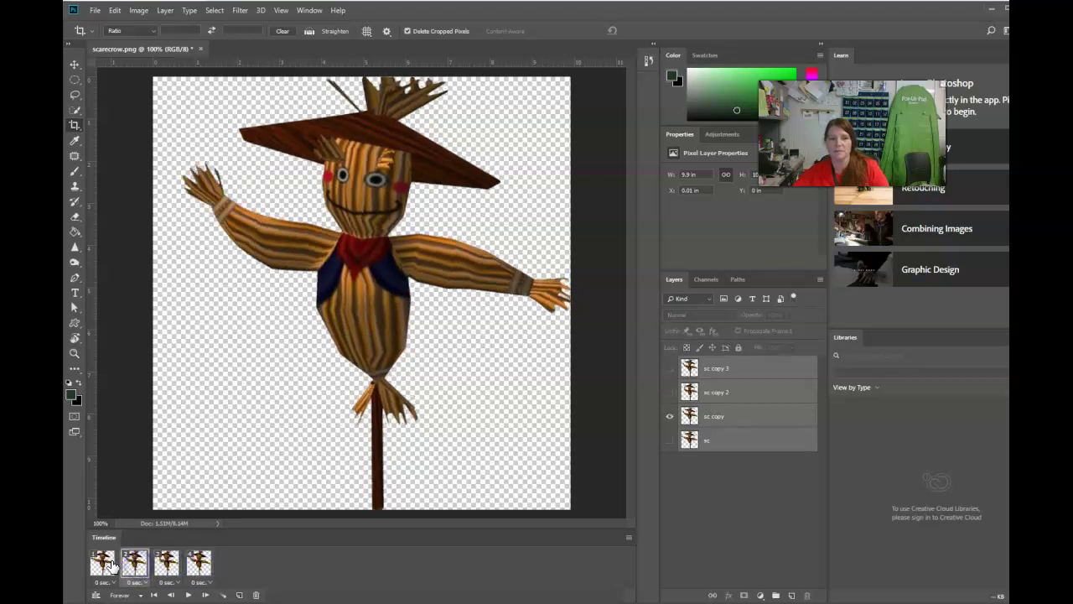
click(112, 565)
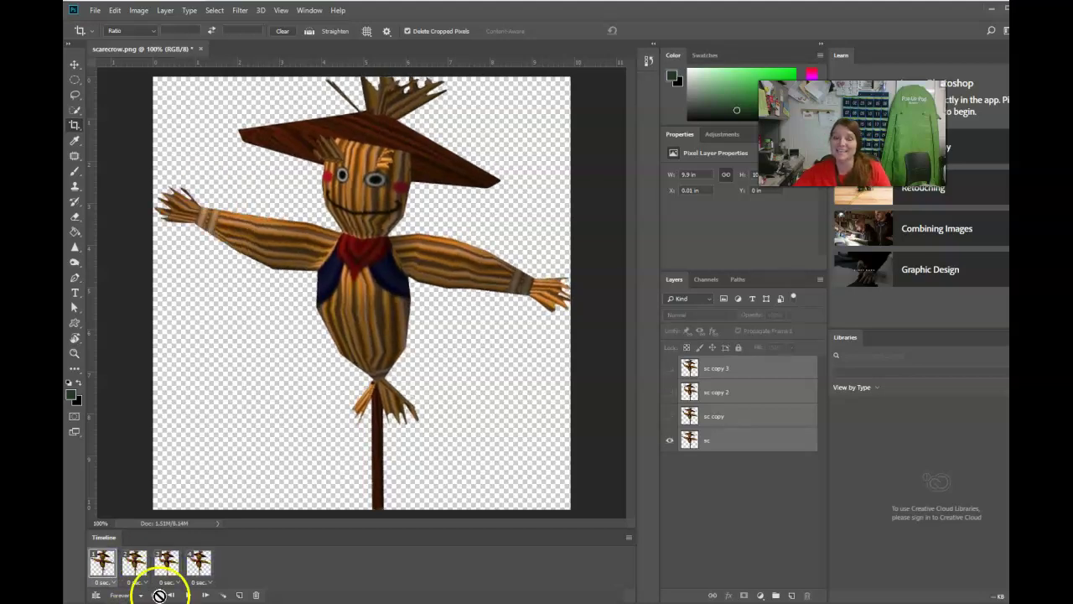
Play the animation once, then set frames 1–4 each to a 0.1-second delay.
click(190, 596)
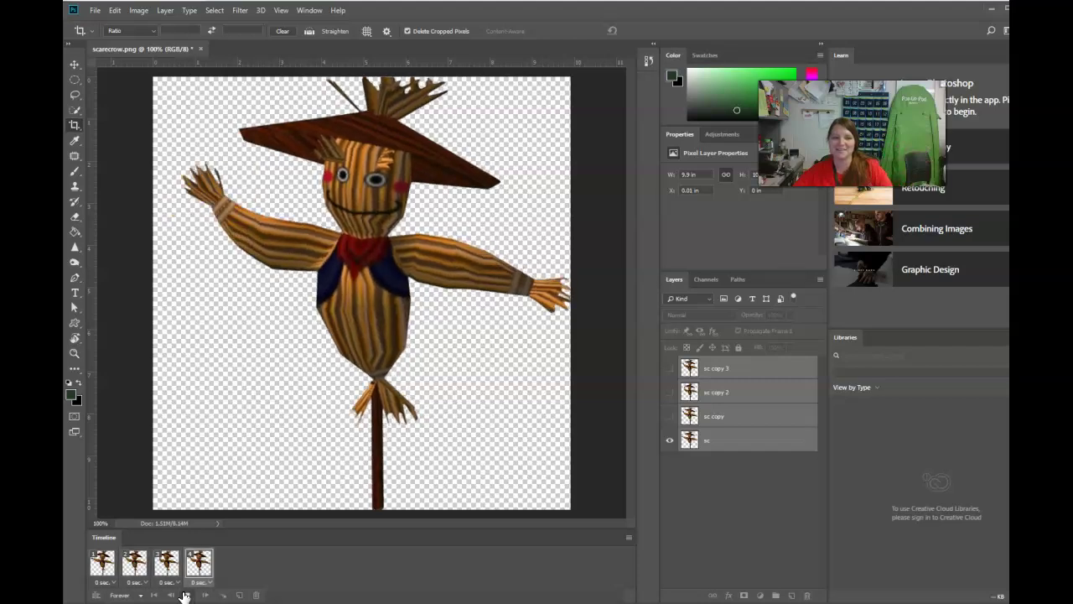
click(187, 595)
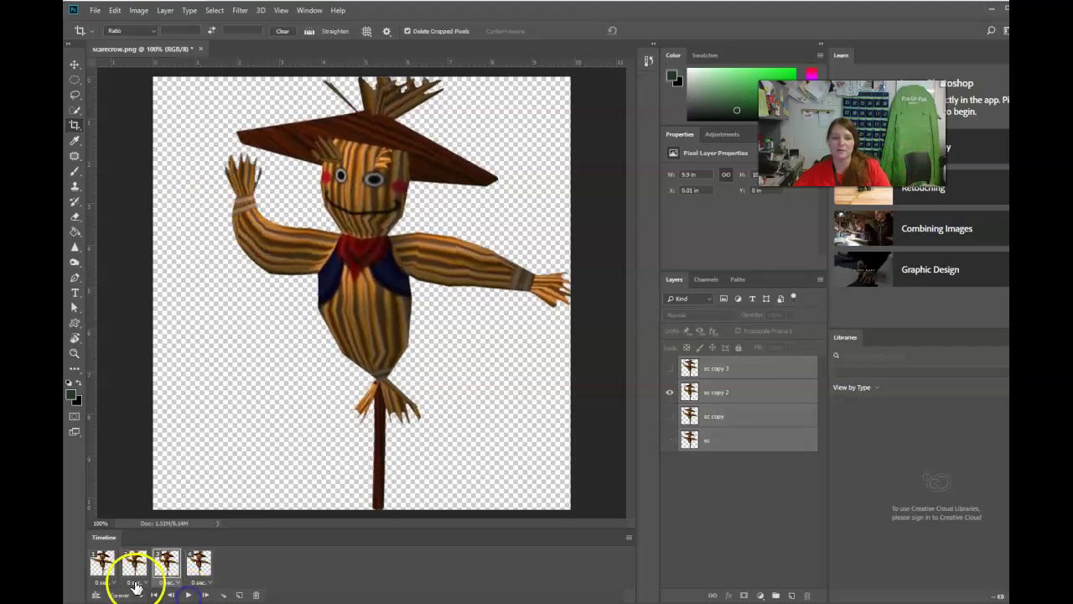
click(105, 582)
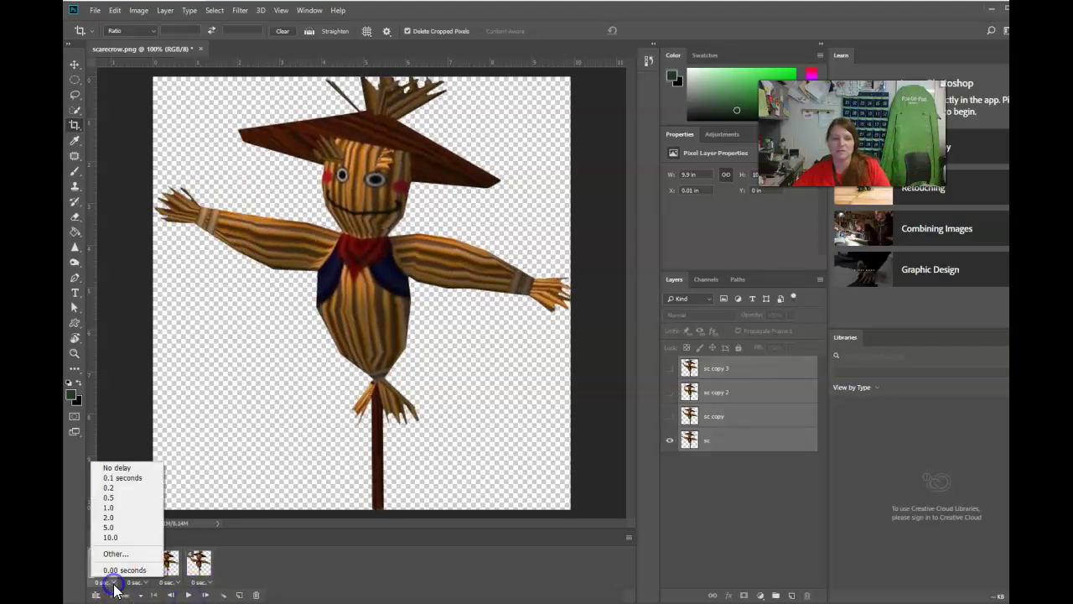
click(115, 479)
click(135, 582)
click(151, 478)
click(168, 582)
click(184, 479)
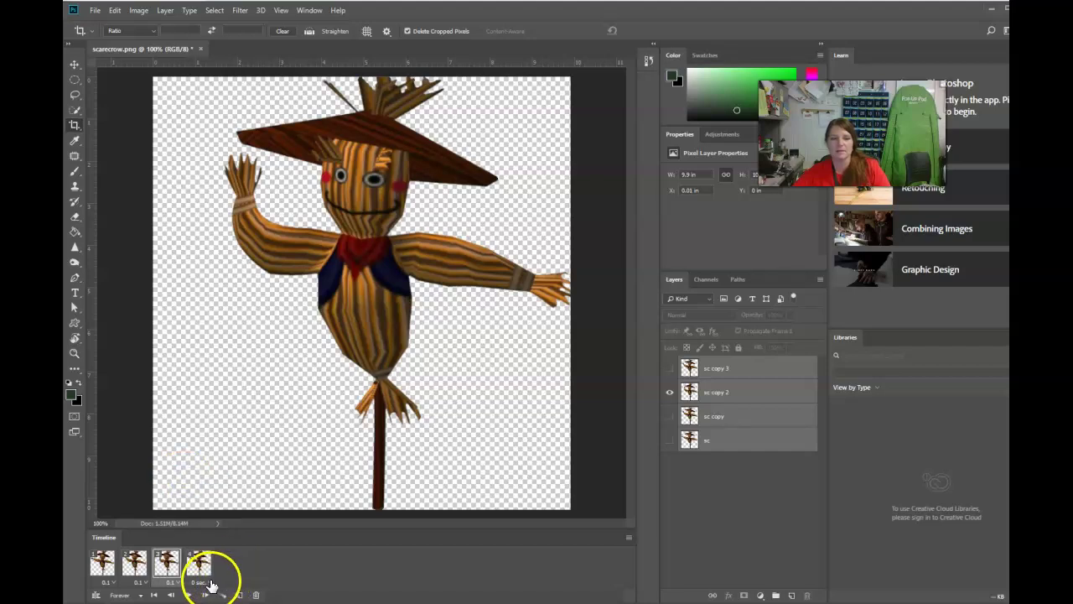
click(202, 582)
click(215, 478)
Replay the animation with the 0.1-second timing and leave frame 3's delay unchanged.
click(189, 594)
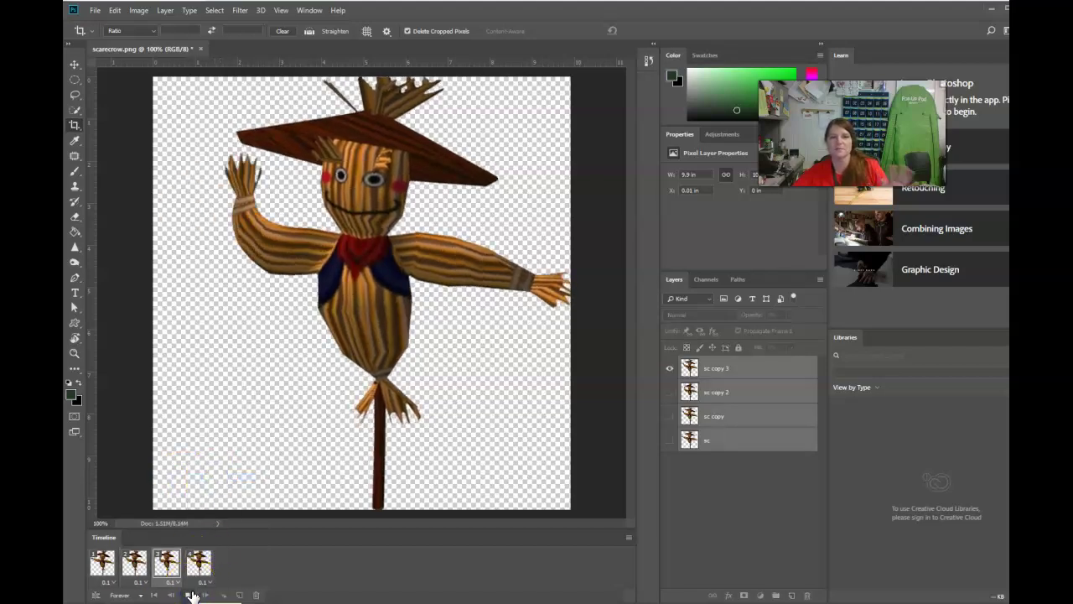
click(189, 595)
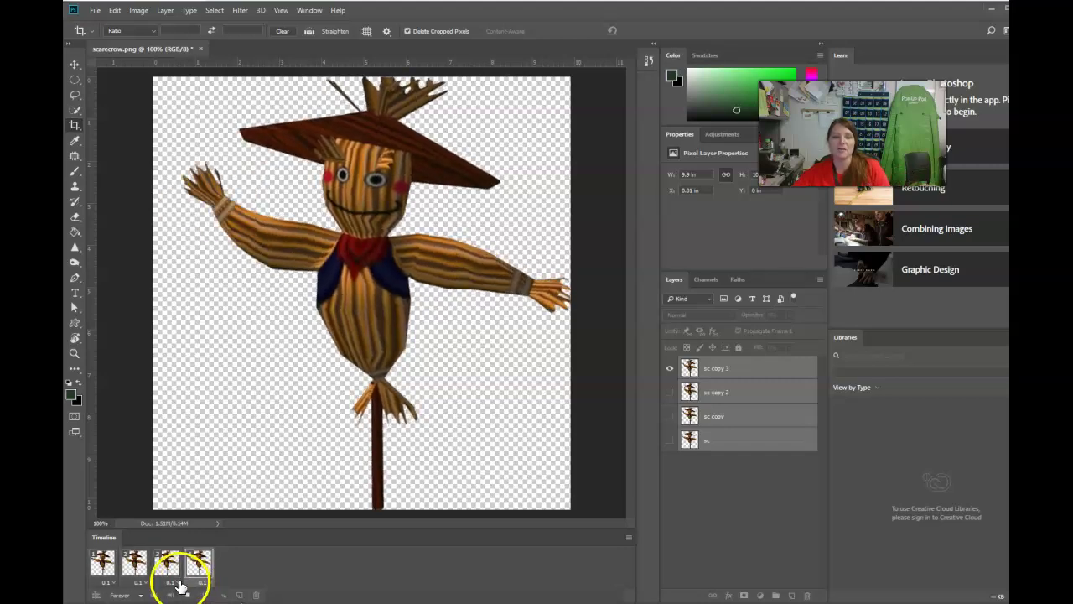
click(171, 582)
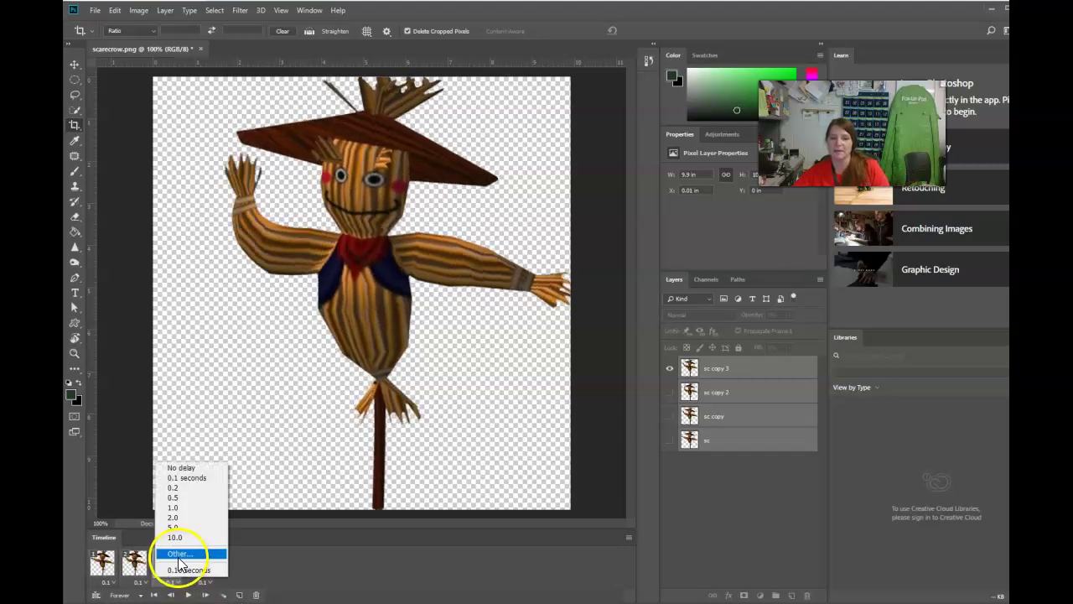
click(270, 572)
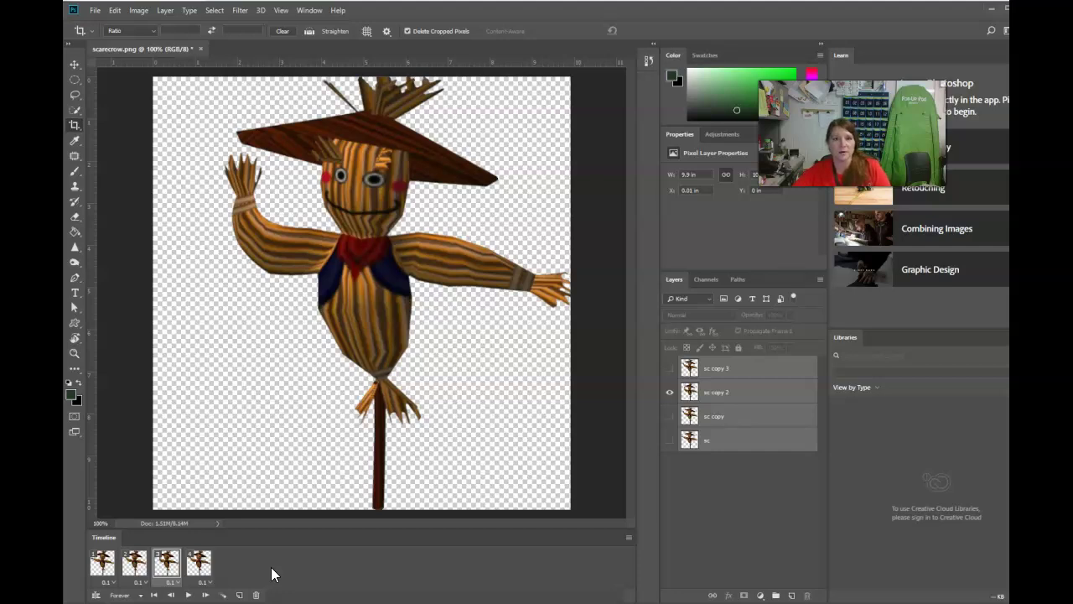
In Save for Web, shrink the GIF width to 509 px and preview the animation.
click(95, 11)
click(154, 172)
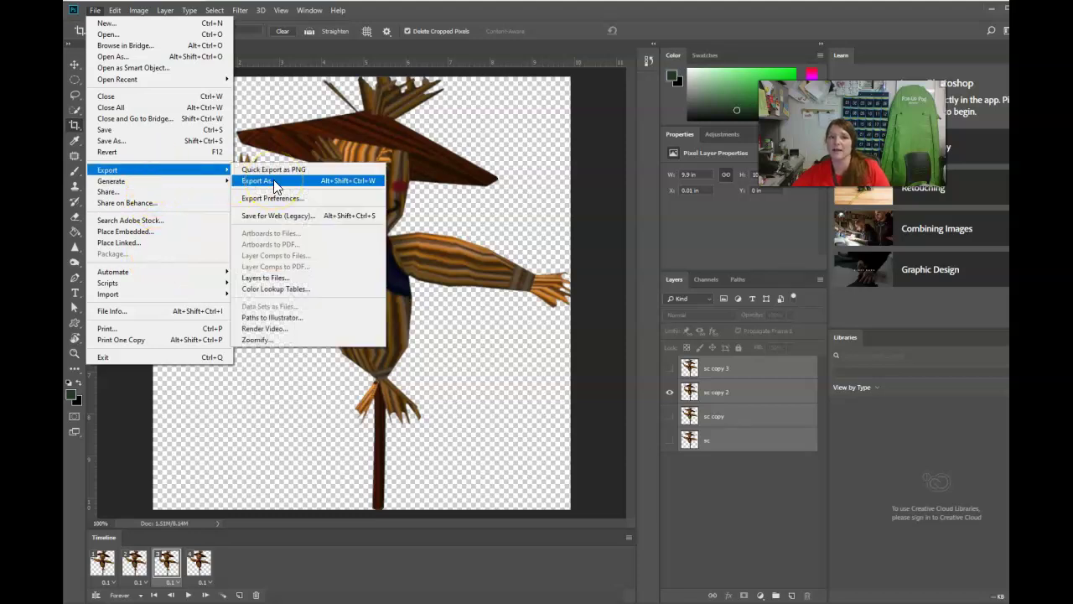
click(277, 220)
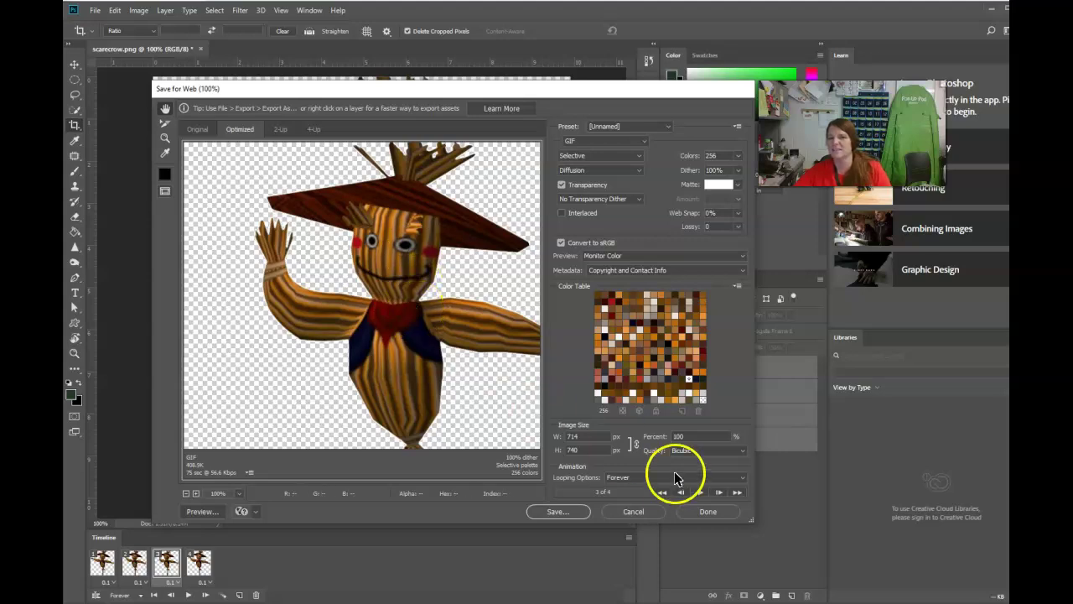
drag(559, 442, 535, 441)
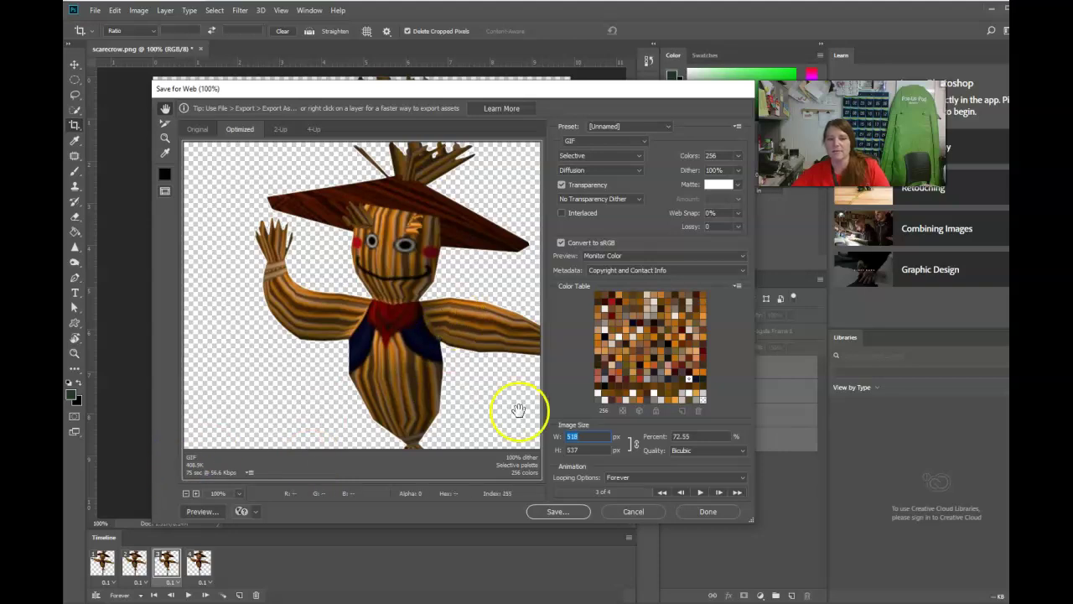
drag(558, 437, 554, 439)
click(700, 492)
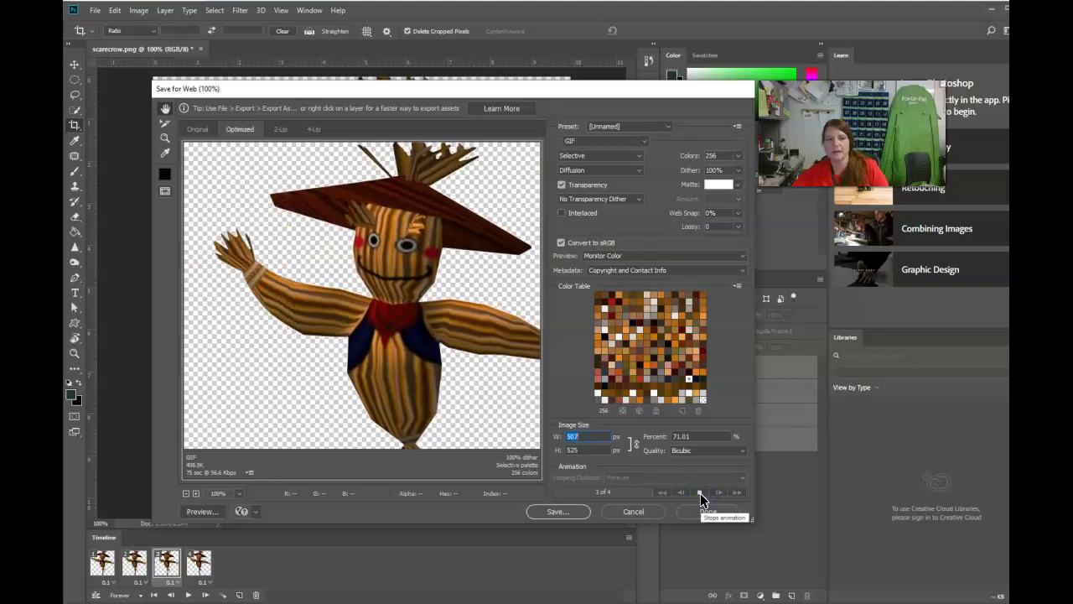
click(701, 495)
Save the GIF as scarecrowa.gif in Pictures and open it in Windows Photos.
click(728, 504)
click(565, 514)
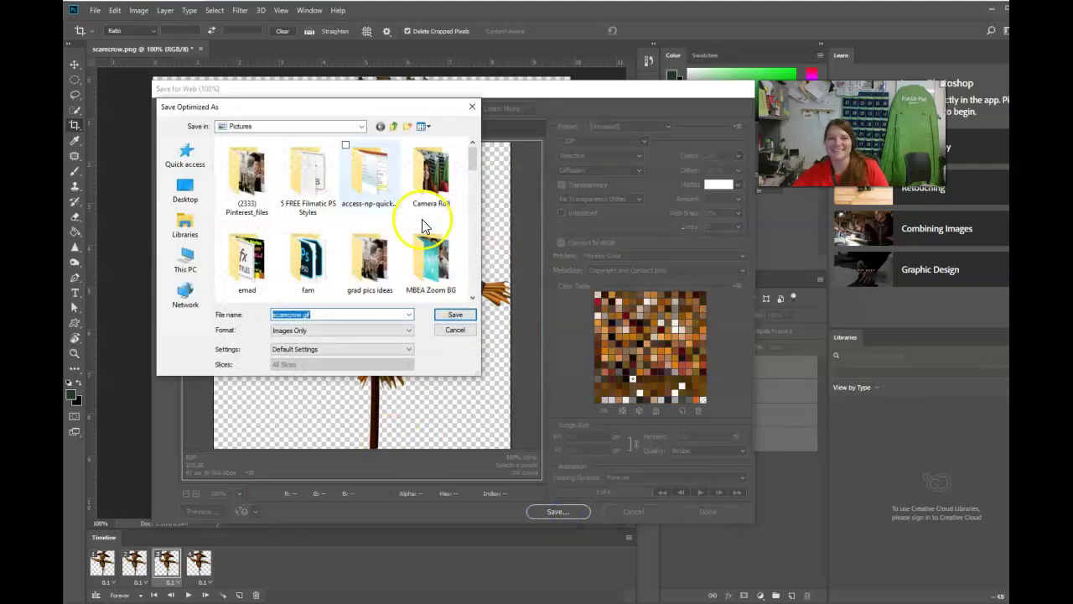
drag(427, 115, 715, 161)
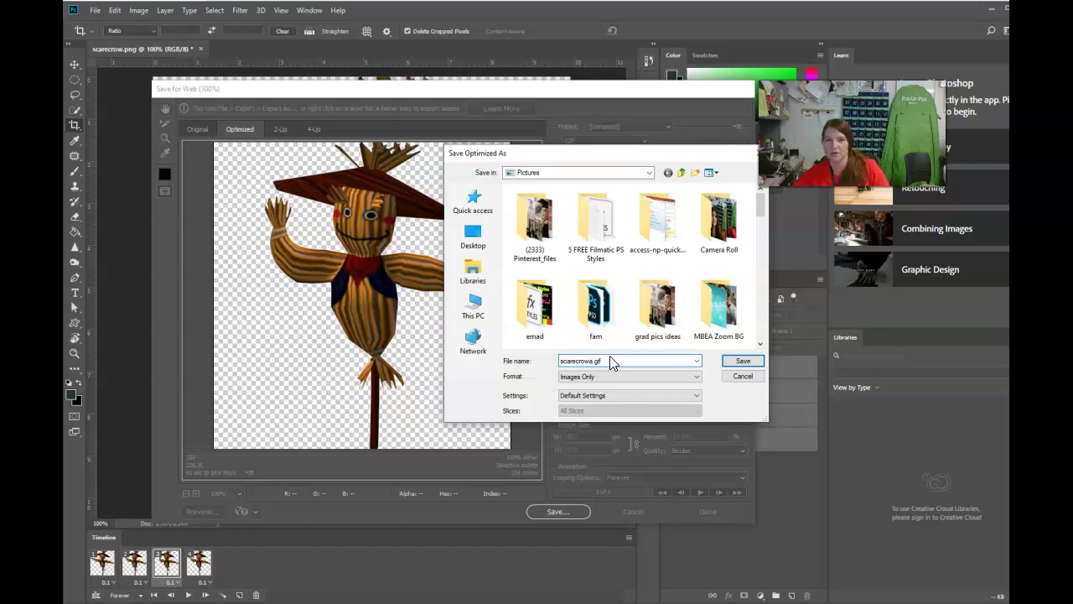
click(736, 362)
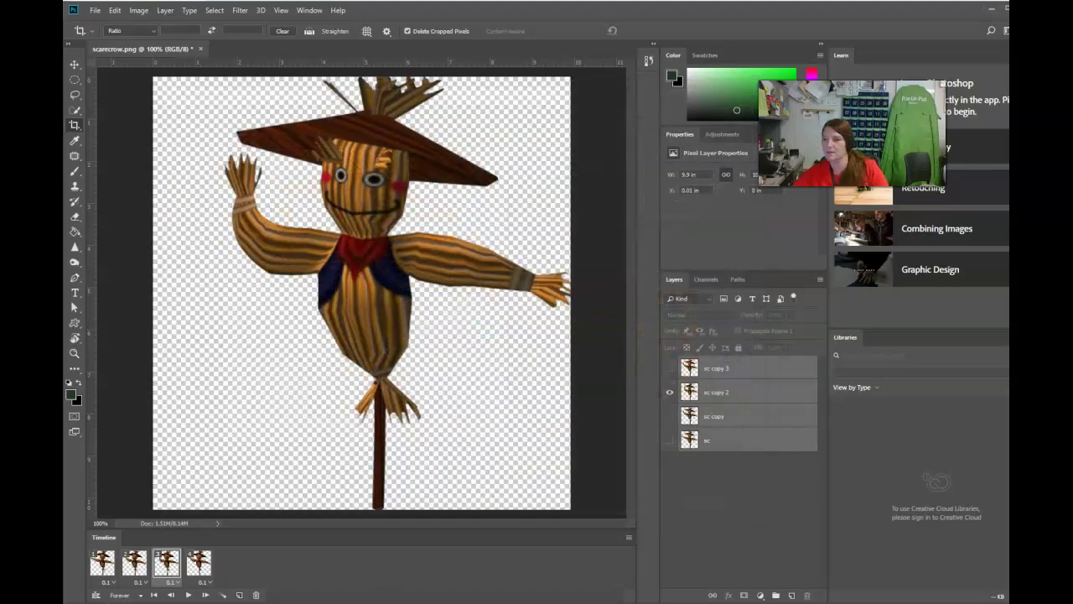
click(896, 456)
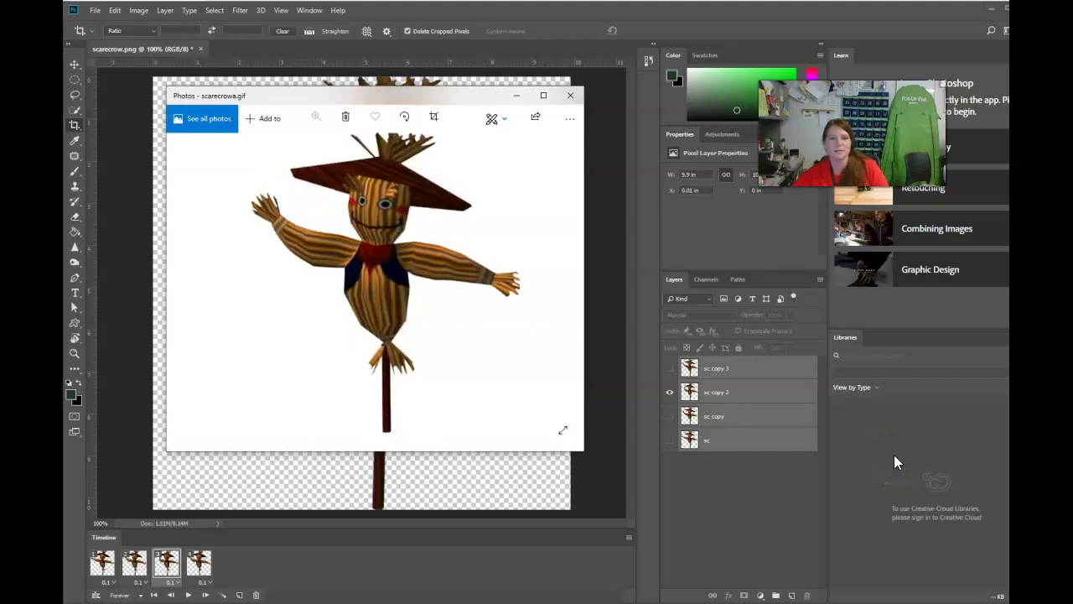
Close the GIF preview and open WIN_20200410_15_55_14_Pro.jpg from Pictures > Camera Roll.
click(570, 98)
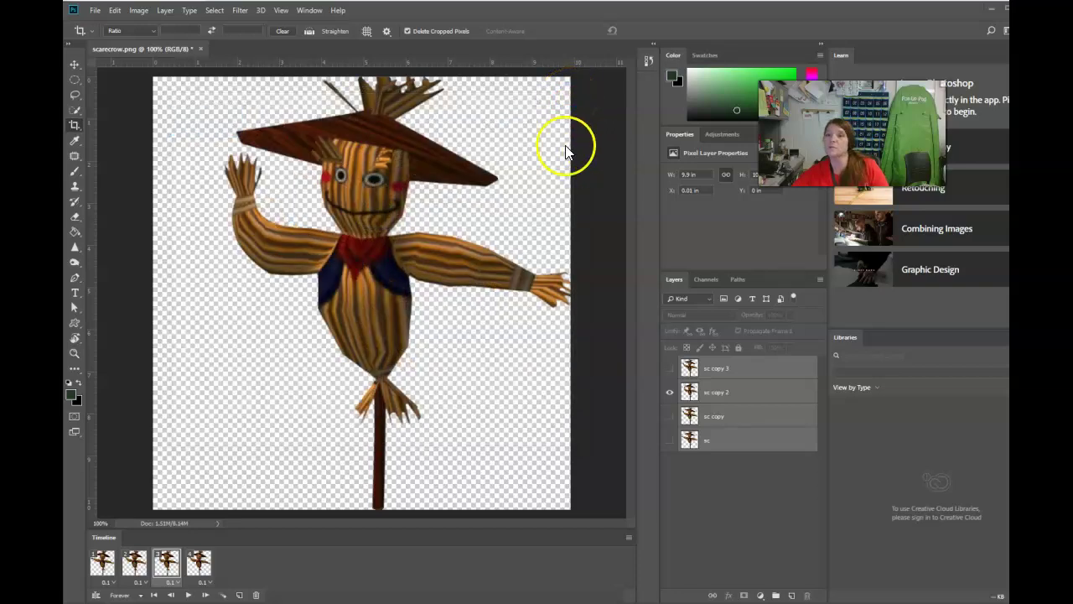
click(95, 10)
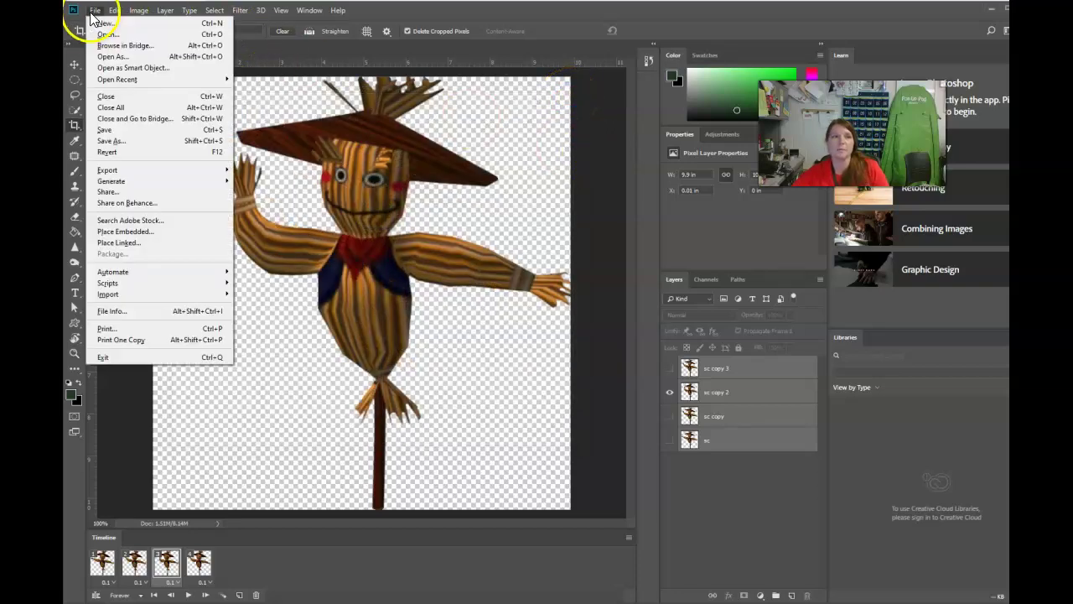
click(118, 80)
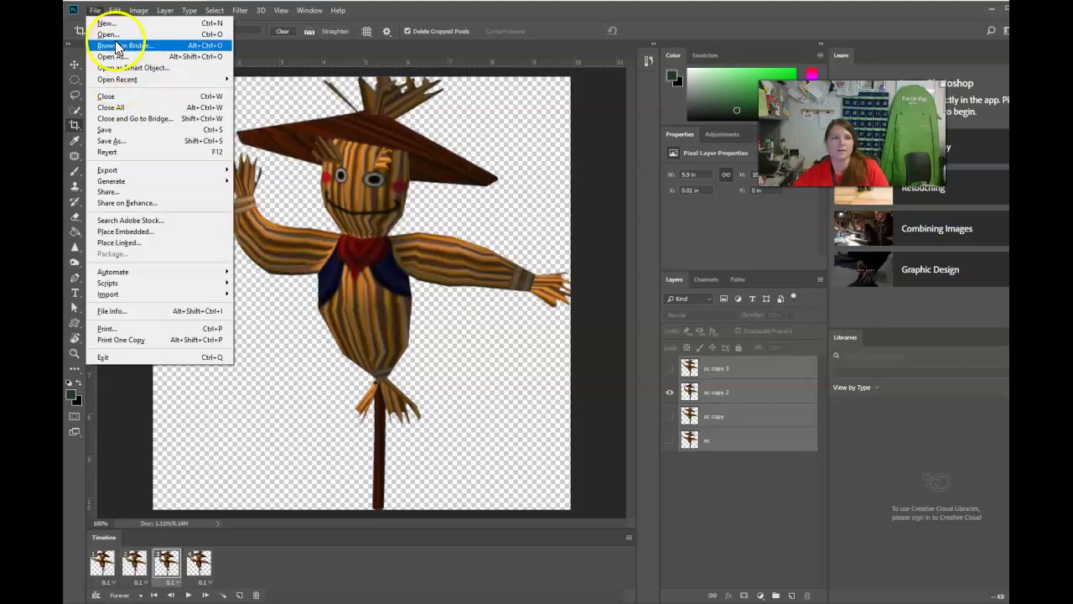
click(107, 34)
scroll(554, 218, down, 3)
double_click(541, 241)
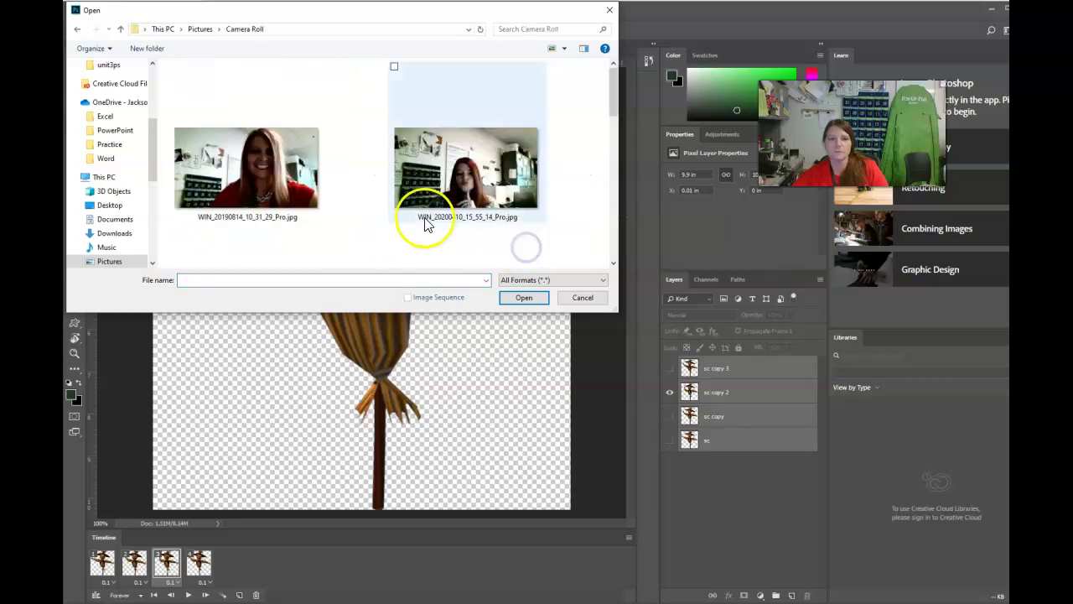
double_click(468, 204)
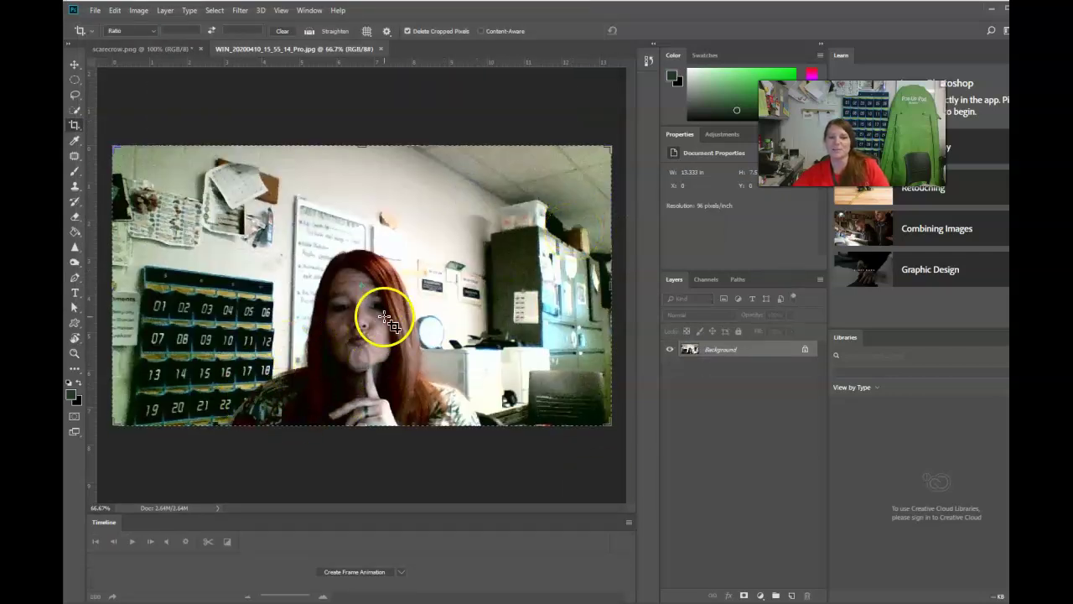
Select the person with Quick Selection and add a layer mask hiding the office background.
click(74, 113)
click(96, 110)
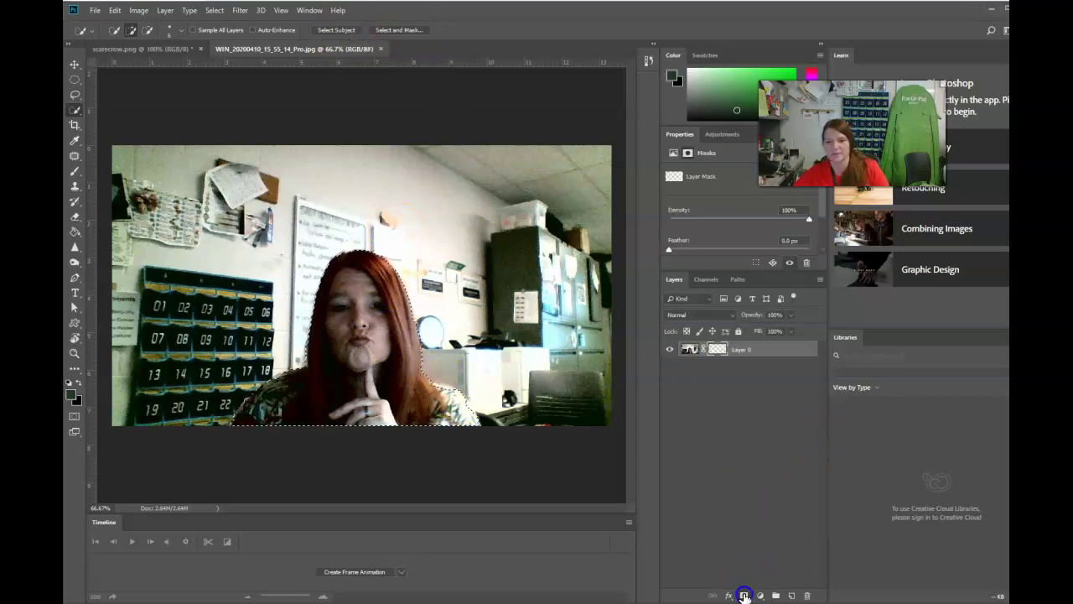
click(744, 595)
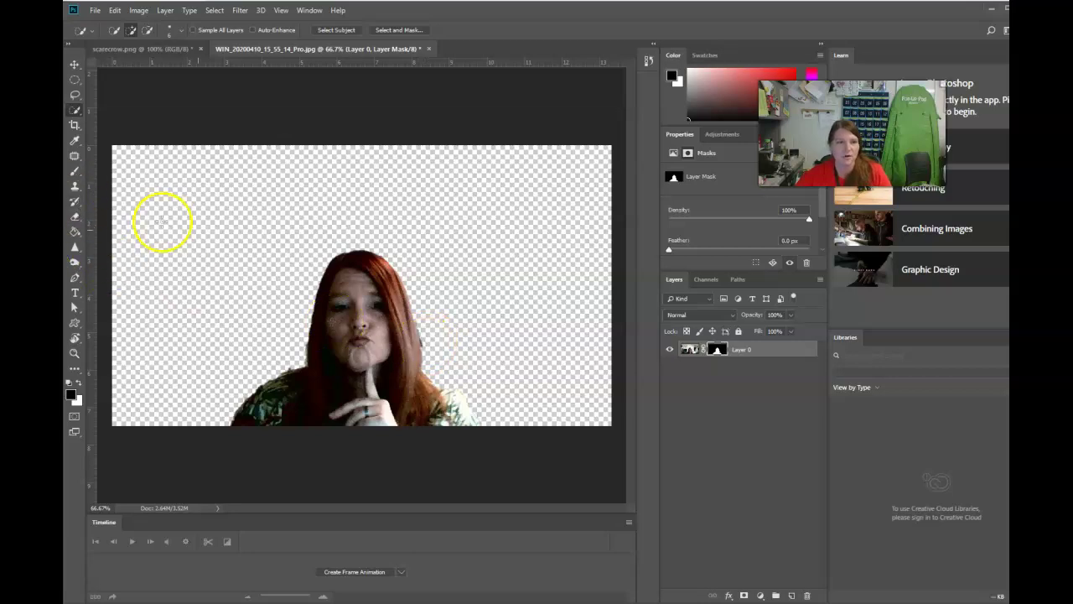
Touch up the mask edges by painting with a smaller soft brush.
click(75, 171)
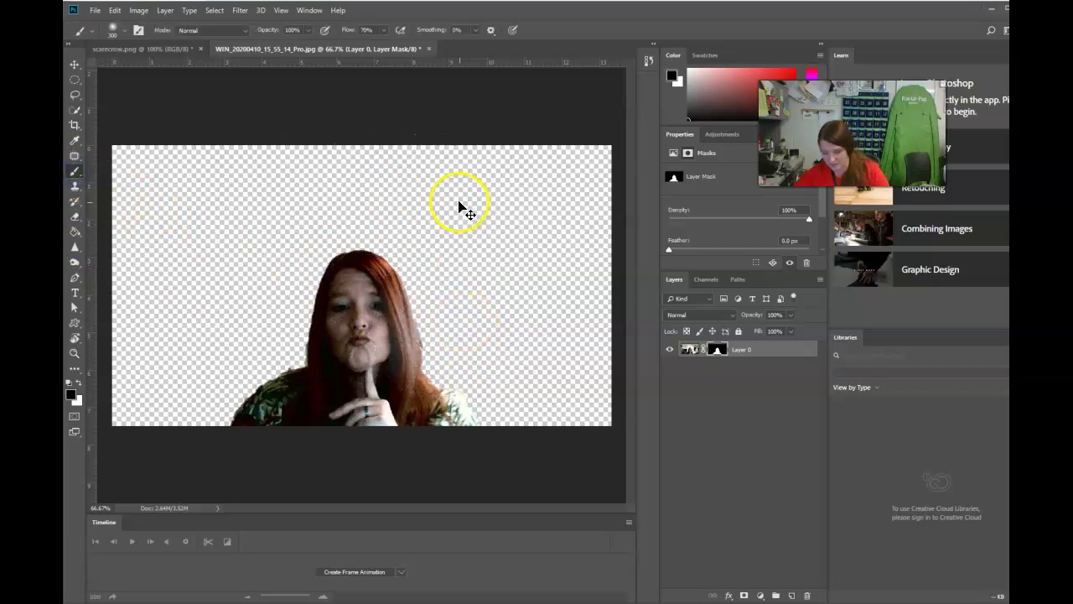
click(124, 30)
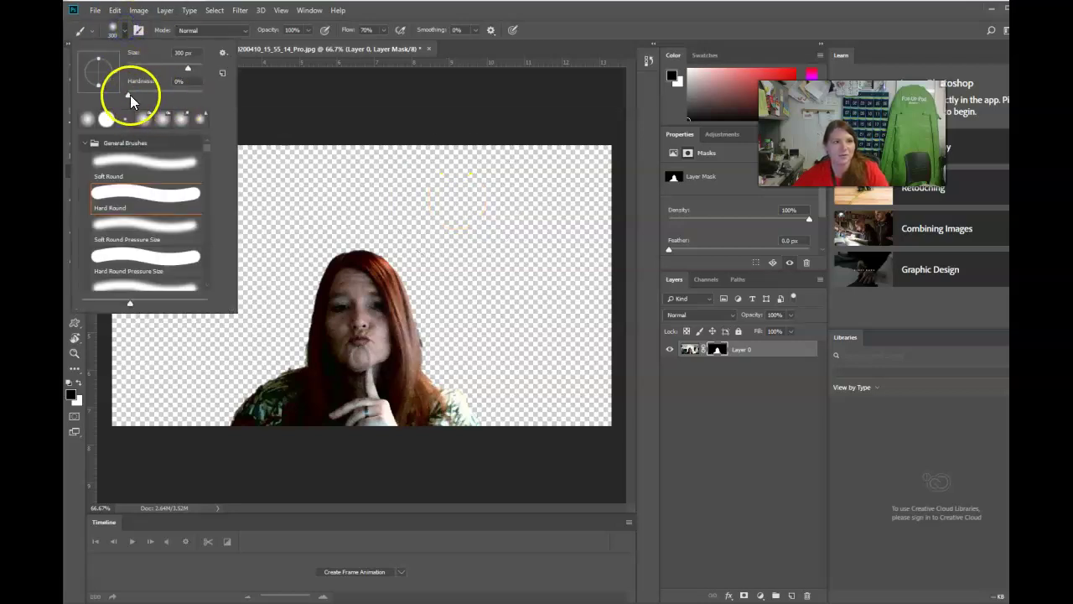
click(460, 311)
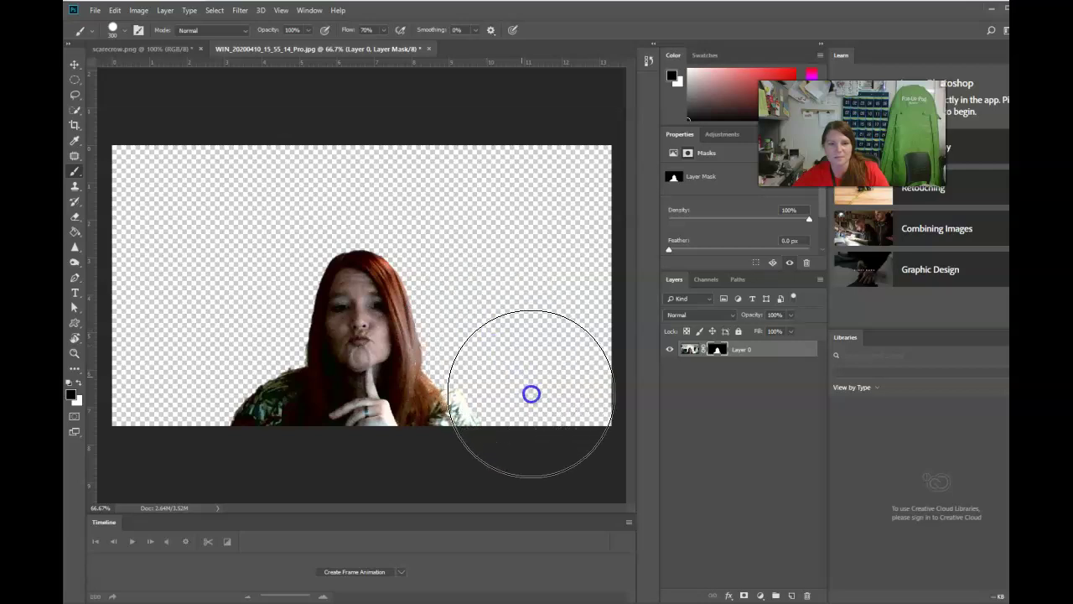
click(284, 306)
mouse_move(284, 305)
mouse_down()
mouse_move(235, 319)
mouse_move(282, 345)
mouse_move(277, 311)
mouse_move(213, 402)
mouse_move(207, 431)
mouse_move(230, 381)
mouse_move(271, 337)
mouse_move(227, 383)
mouse_move(276, 352)
mouse_up()
key(bracketleft)
key(bracketleft)
key(bracketleft)
key(bracketleft)
key(bracketleft)
click(243, 369)
drag(444, 320, 445, 357)
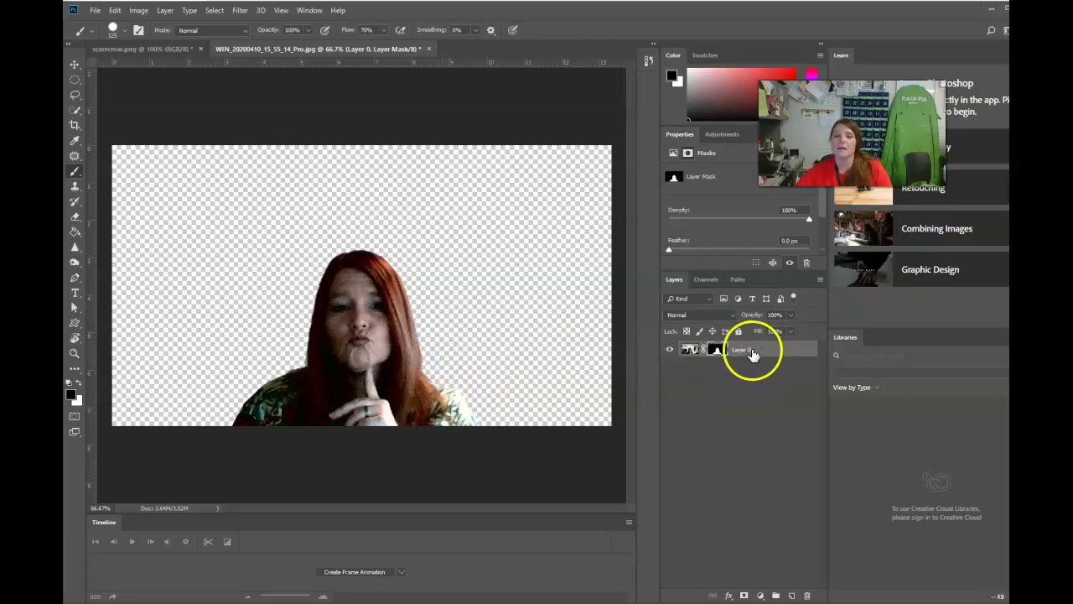
Rename Layer 0 to 'me', duplicate it as me copy, and start a Puppet Warp on the copy.
double_click(743, 351)
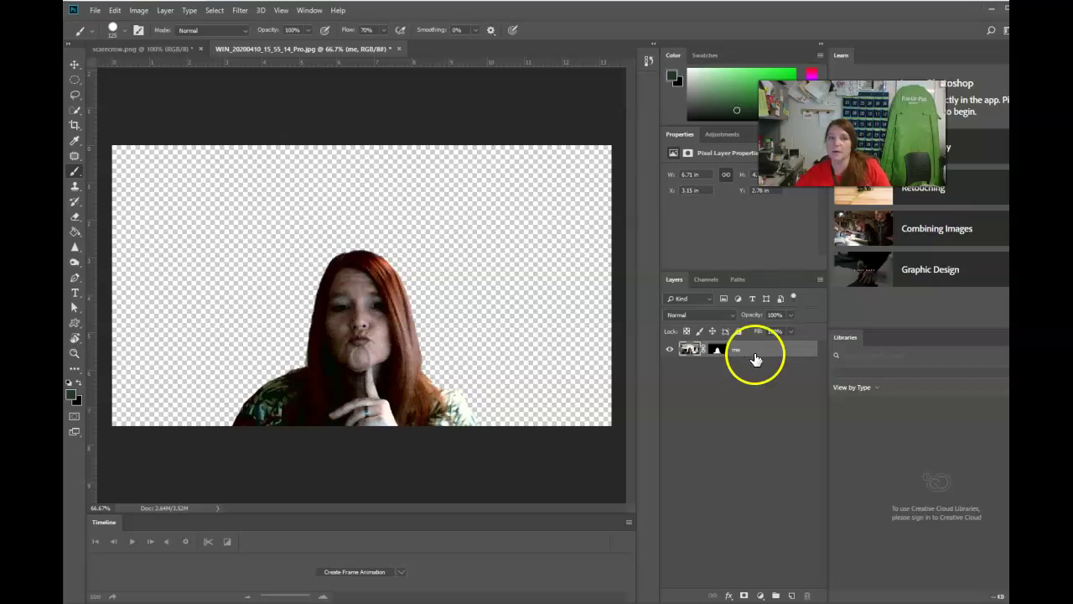
drag(771, 354, 796, 596)
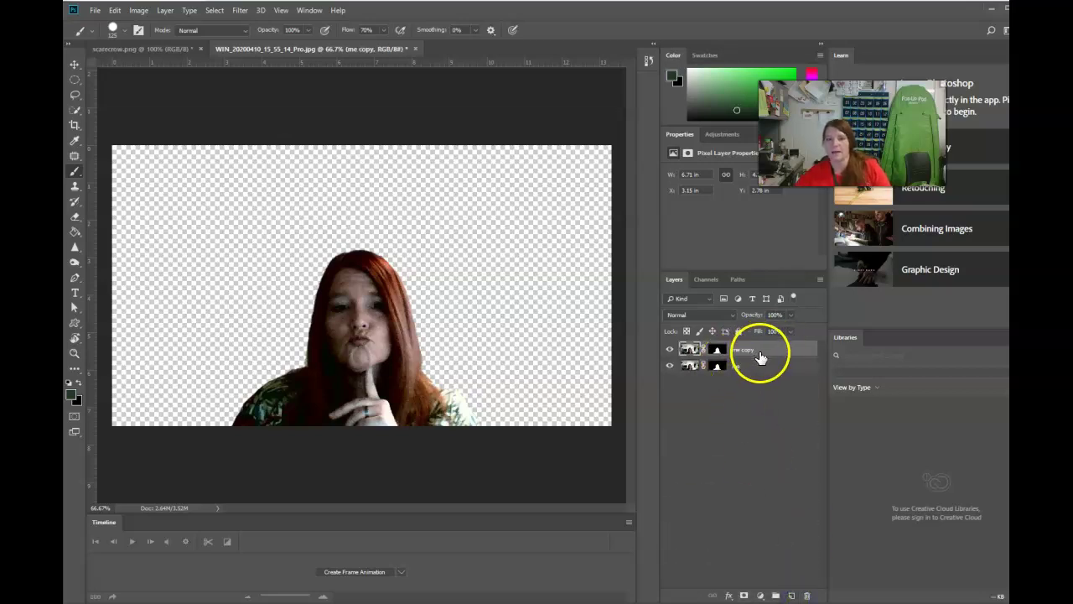
click(114, 10)
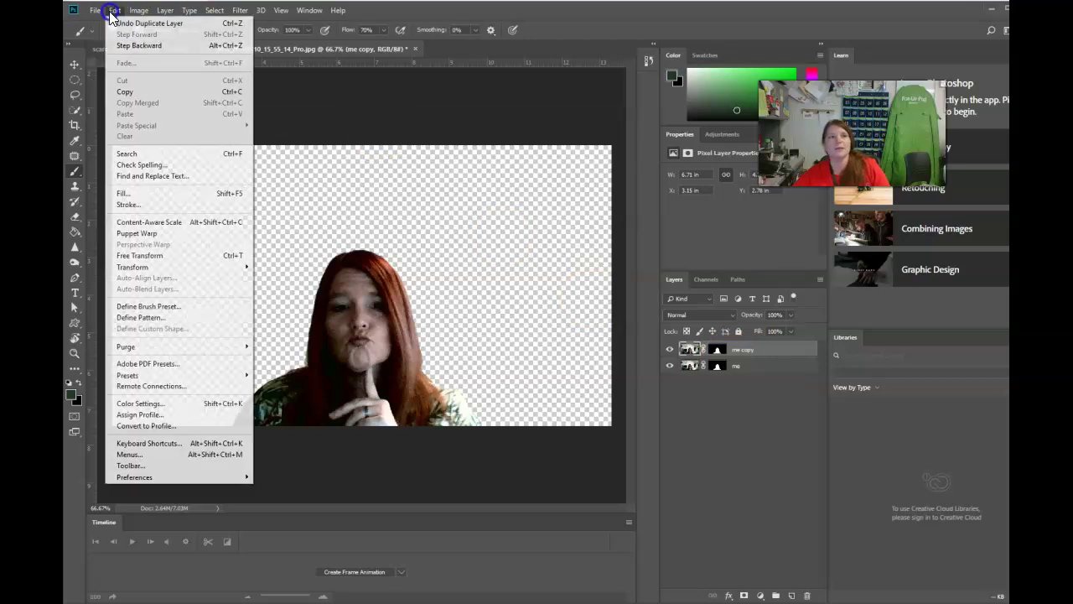
click(156, 230)
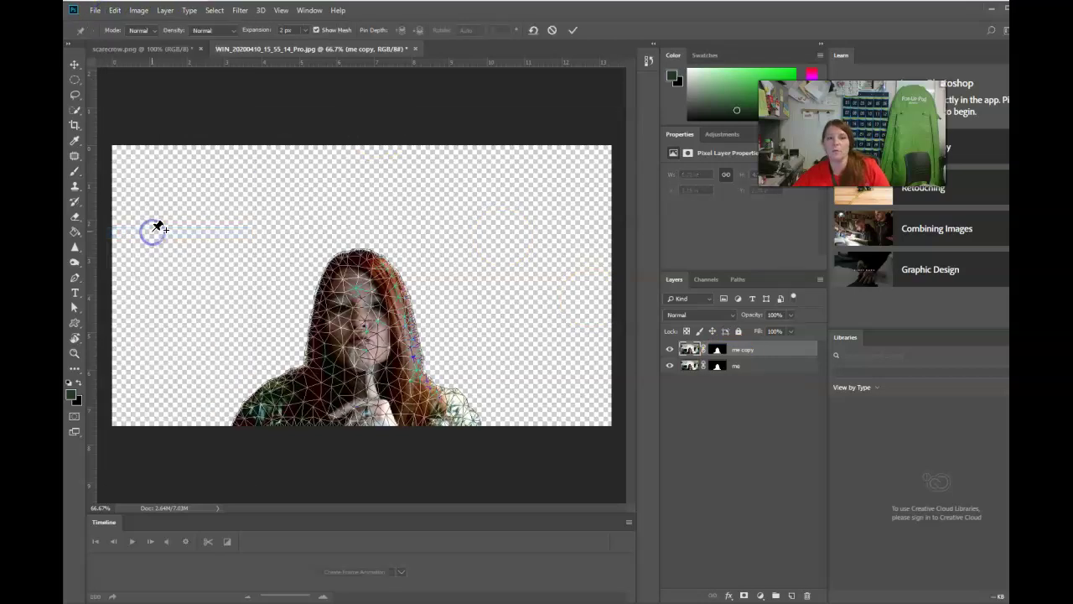
Pin the figure's bottom edge and chin, drag the forehead pin to tilt the head, and commit.
click(247, 422)
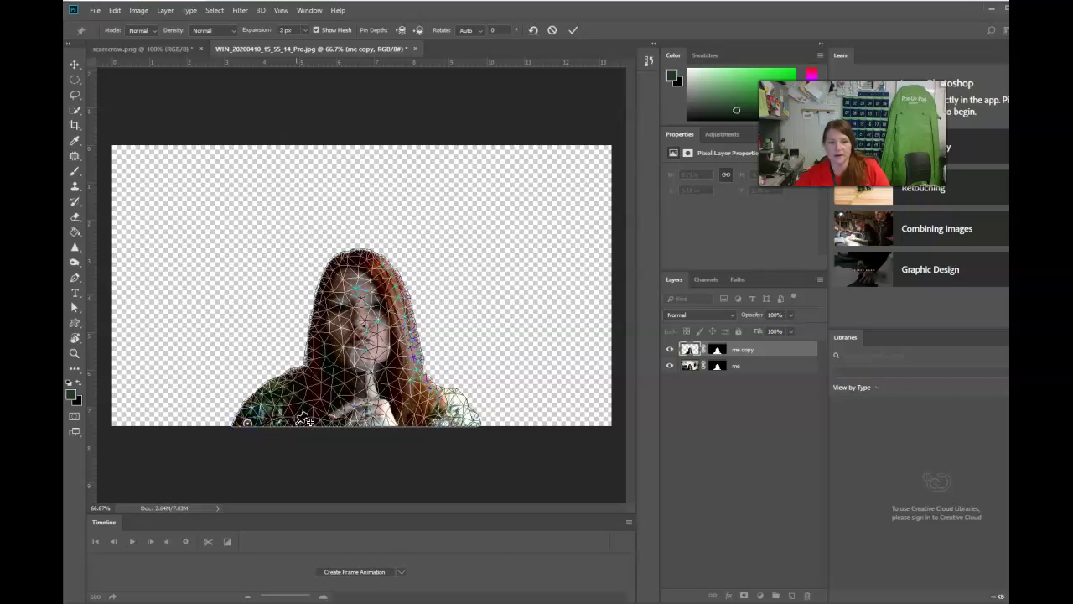
click(371, 423)
drag(455, 422, 476, 422)
click(367, 369)
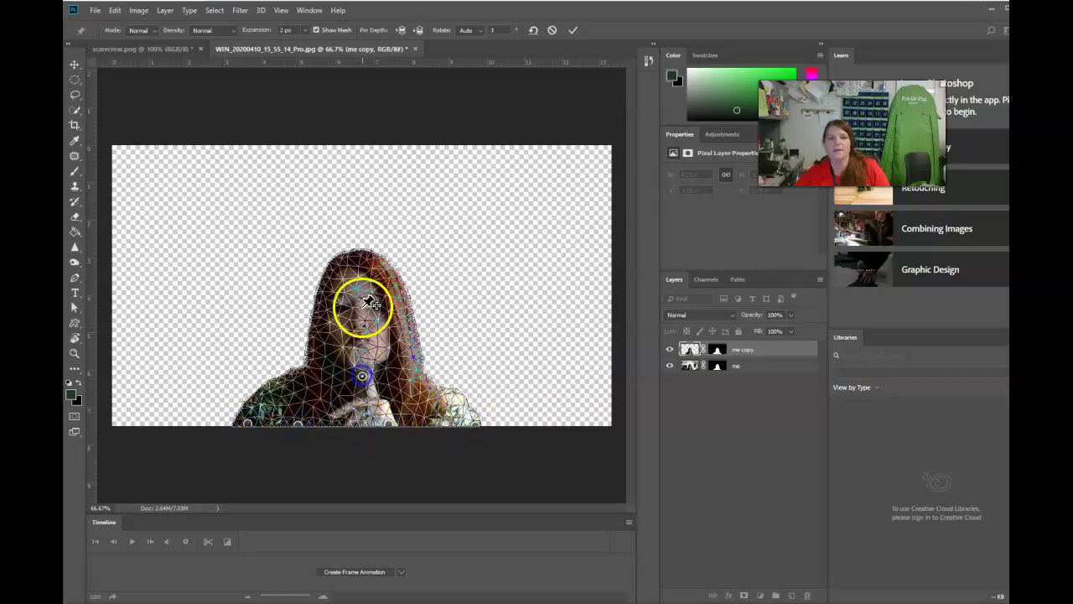
click(363, 294)
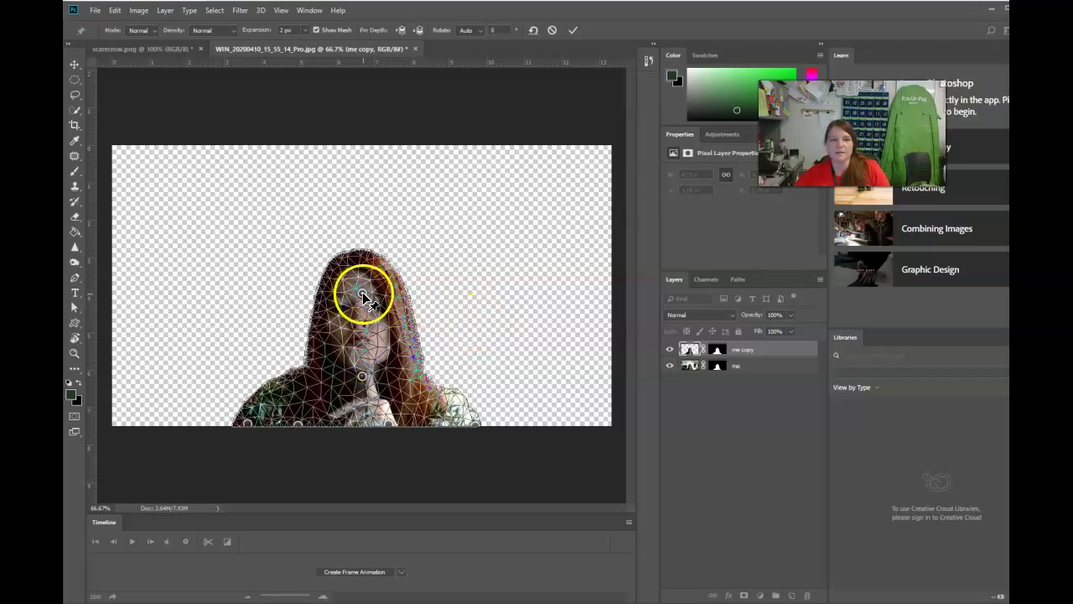
drag(363, 293, 348, 303)
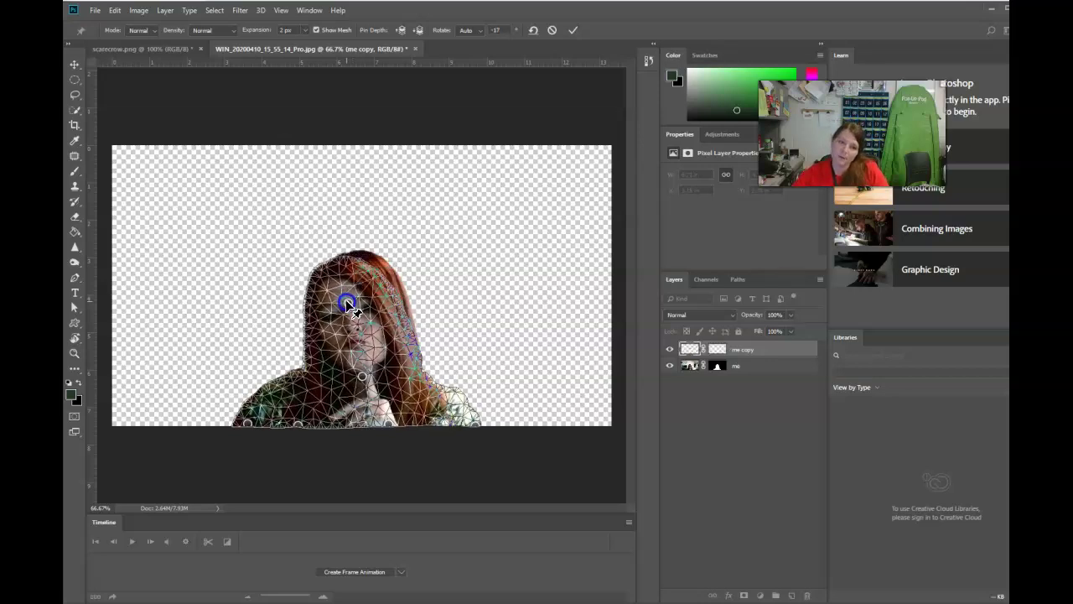
click(574, 31)
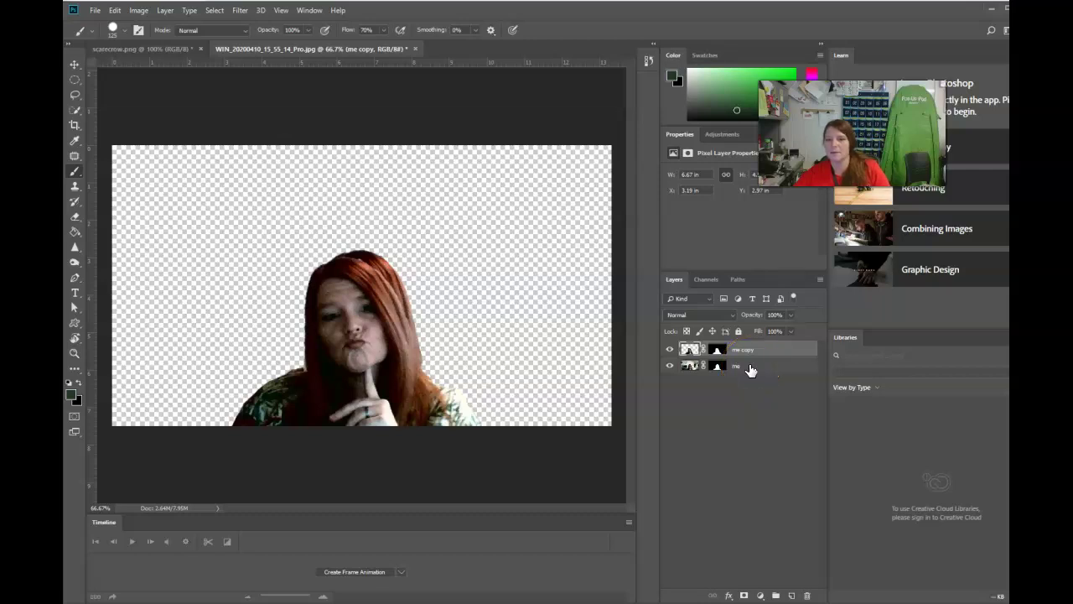
Duplicate the layers into me copy 2 and me copy 3, and start a Puppet Warp on me copy 3.
mouse_move(751, 370)
mouse_down()
mouse_move(791, 472)
mouse_move(791, 596)
mouse_move(753, 349)
mouse_up()
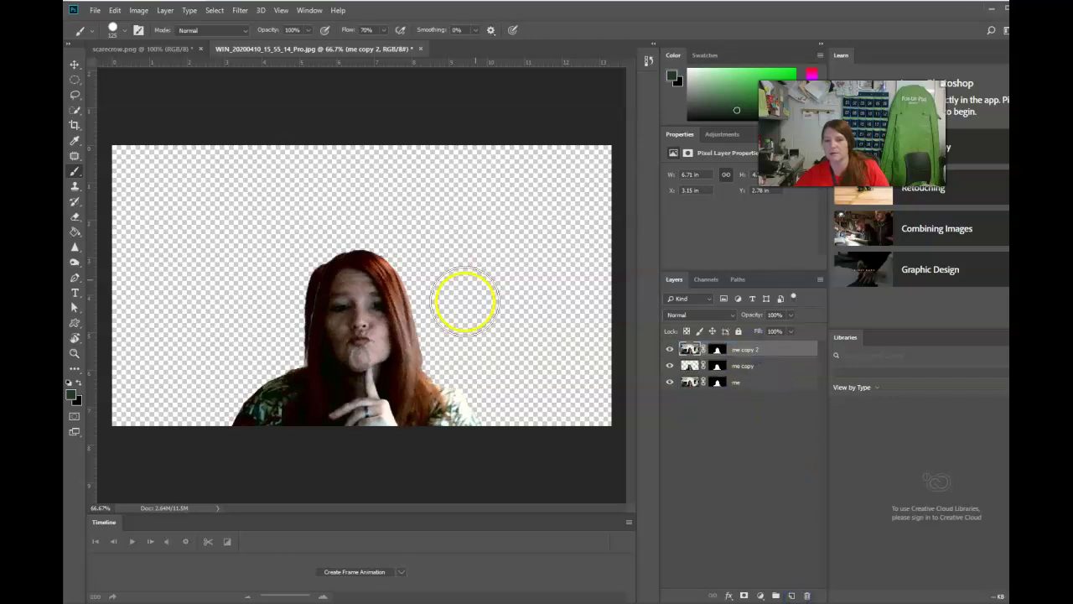
drag(768, 346, 792, 597)
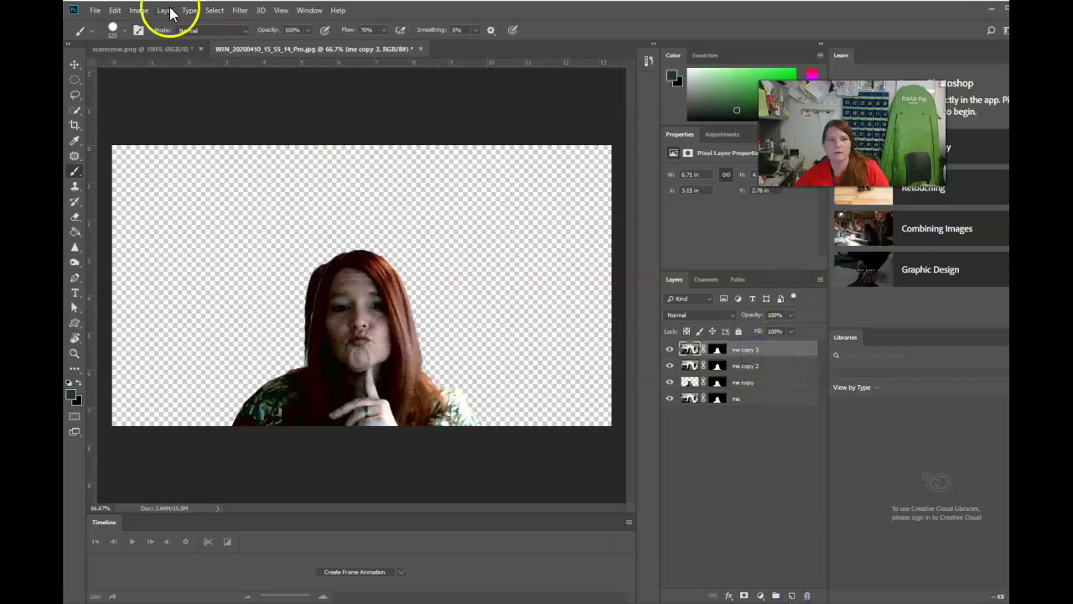
click(115, 10)
click(156, 239)
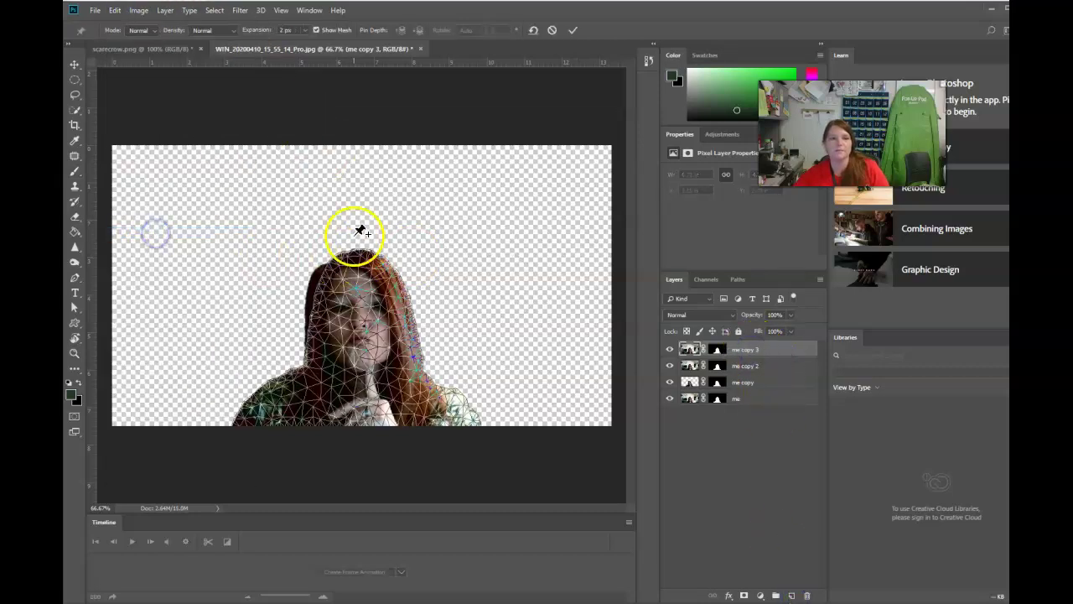
Pin the figure's bottom edge and face, tilt the head the other way, and commit the warp.
click(251, 419)
click(302, 423)
click(372, 422)
click(460, 420)
click(380, 352)
click(362, 289)
drag(366, 297, 376, 297)
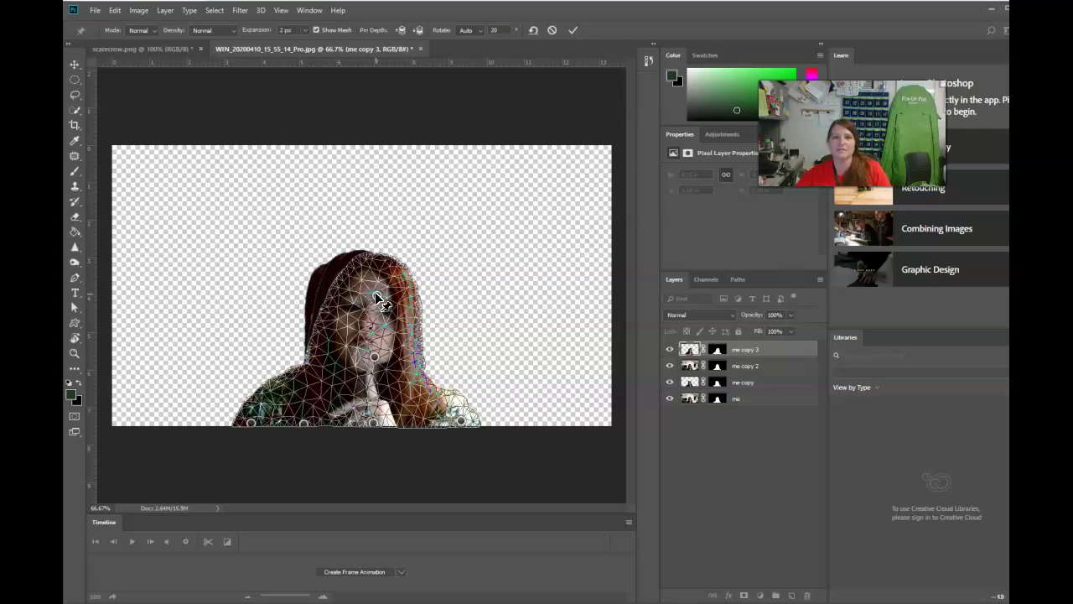
click(574, 32)
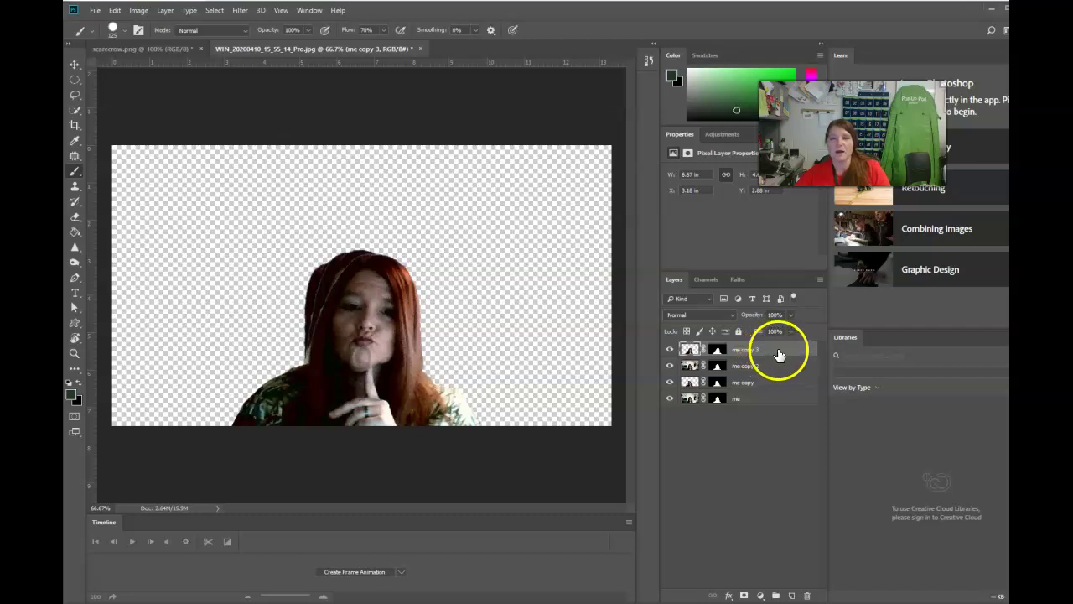
Make four timeline frames from the selected me layers and play the animation once to preview it.
shift+click(745, 401)
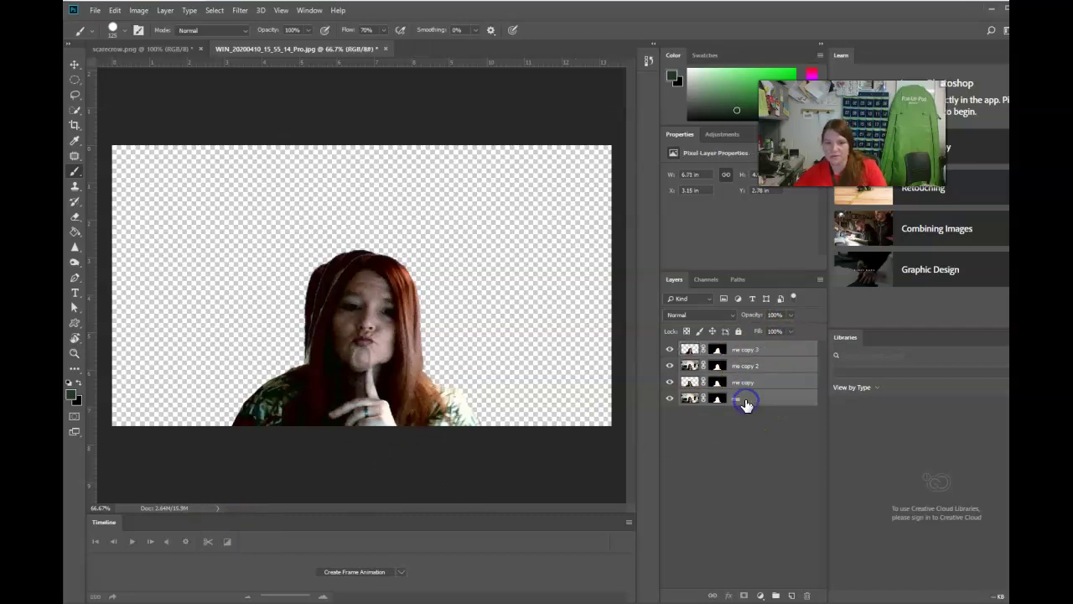
click(353, 572)
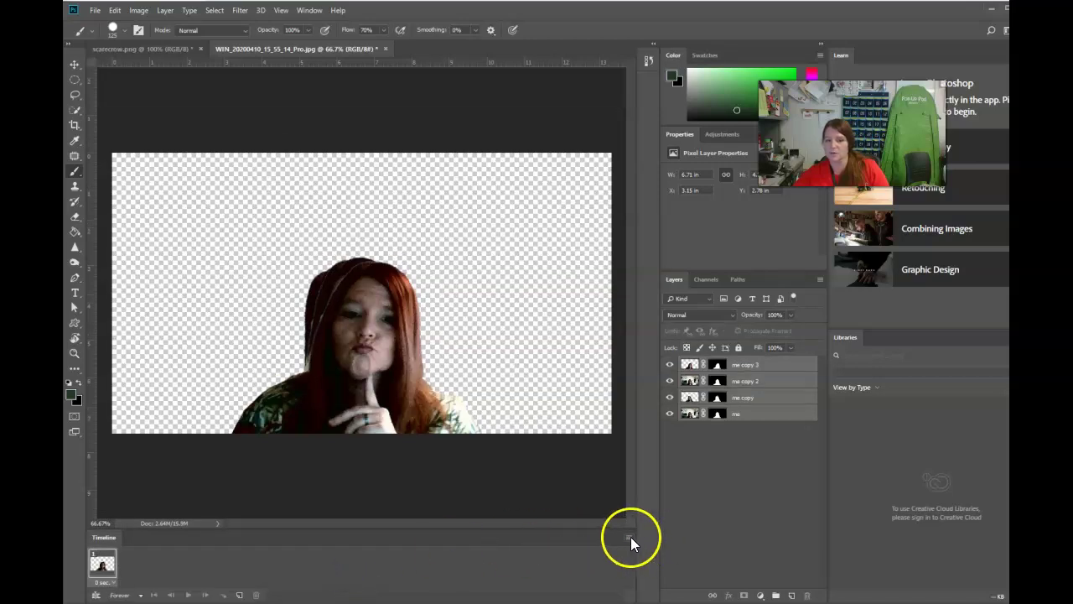
click(631, 537)
click(682, 414)
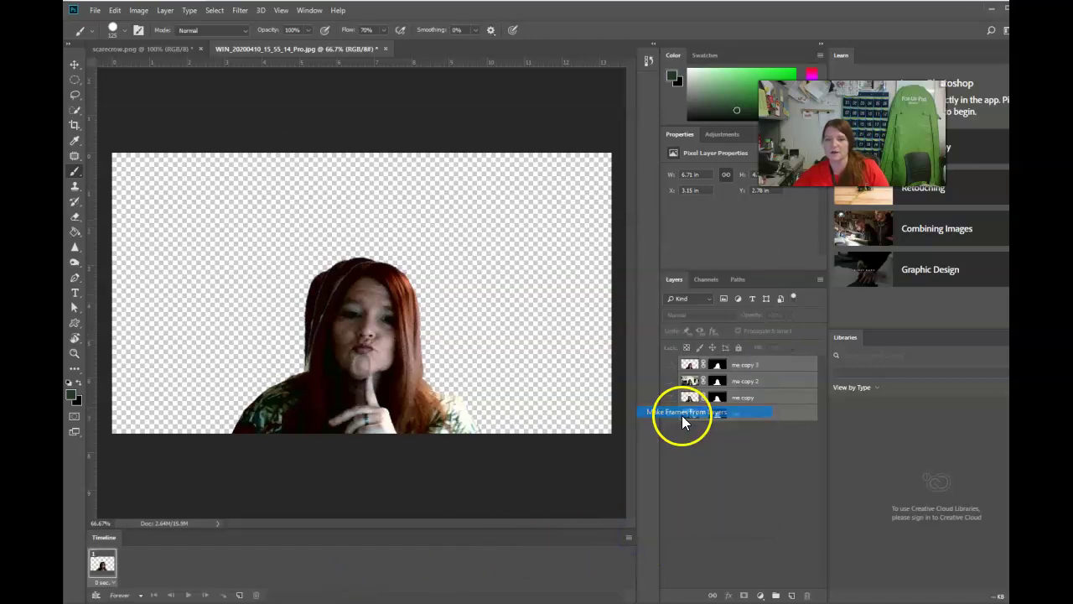
click(191, 595)
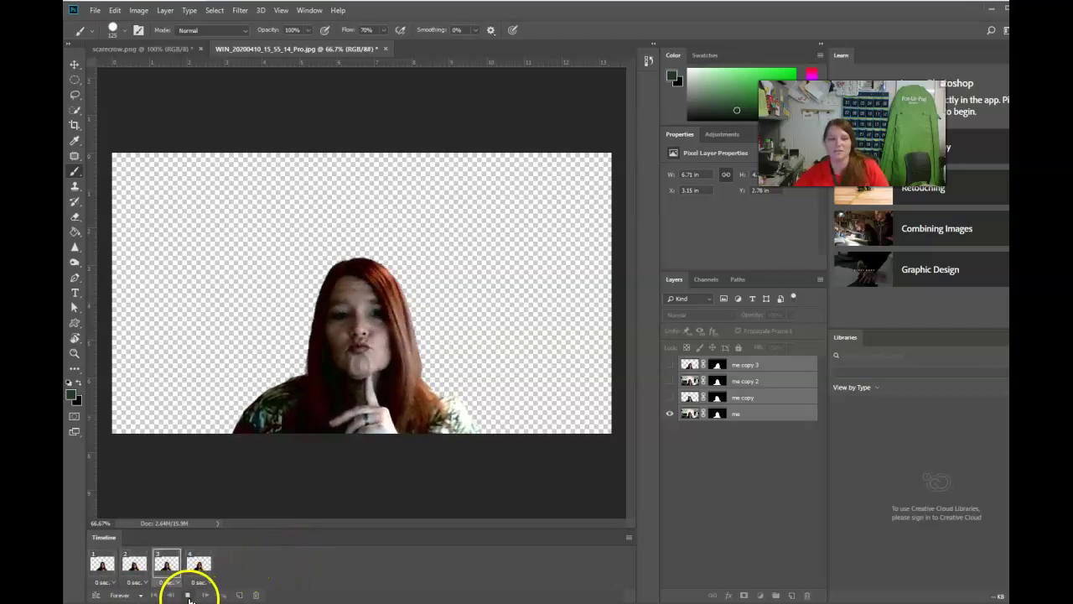
click(189, 596)
Bring up the File > Export > Save for Web (Legacy) settings for the animation.
click(94, 11)
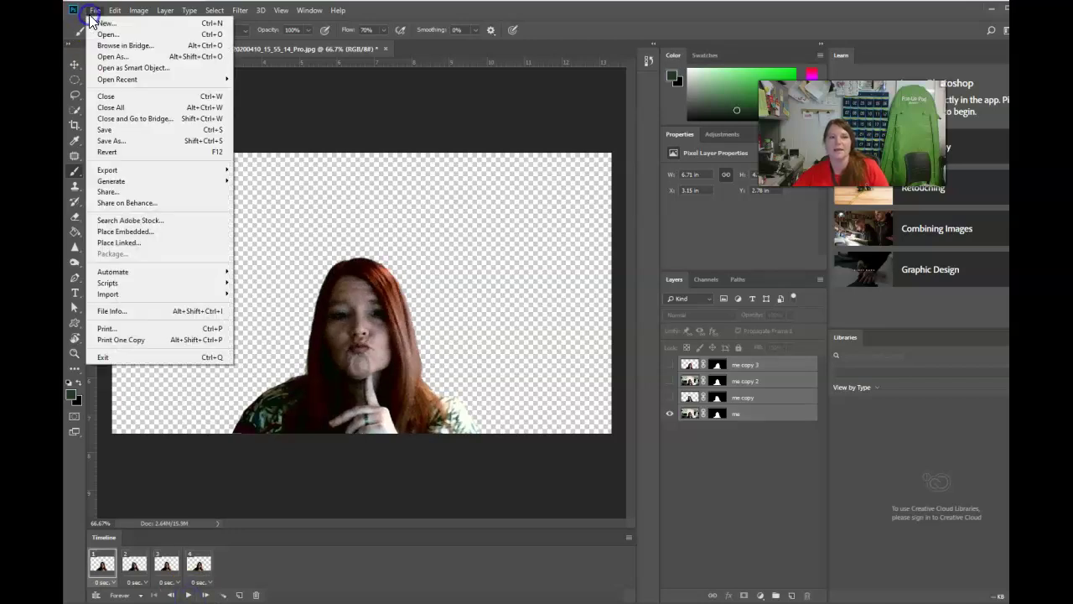
mouse_move(143, 170)
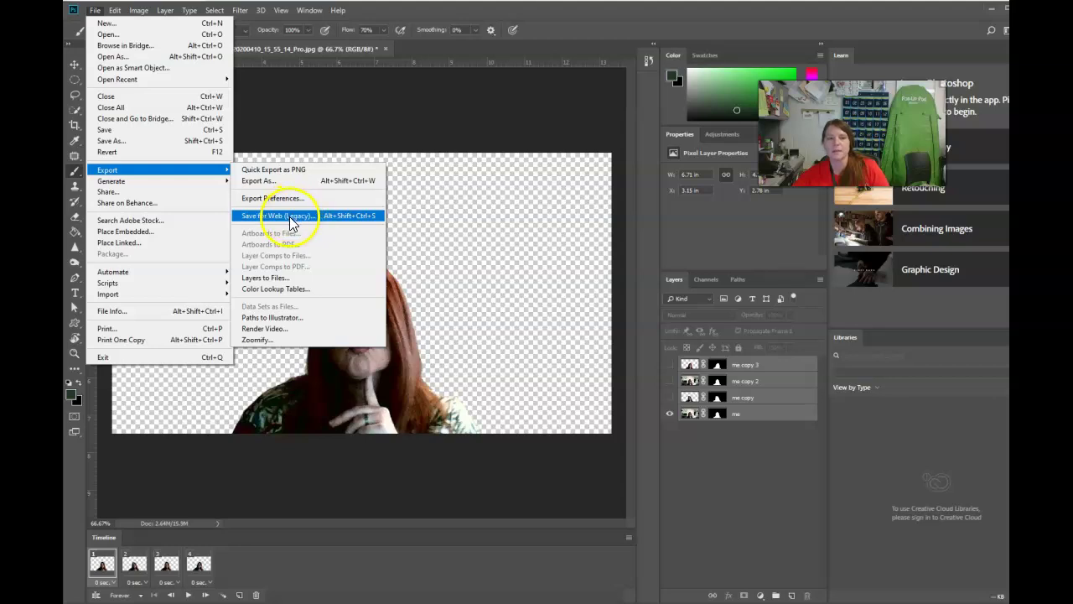
click(293, 218)
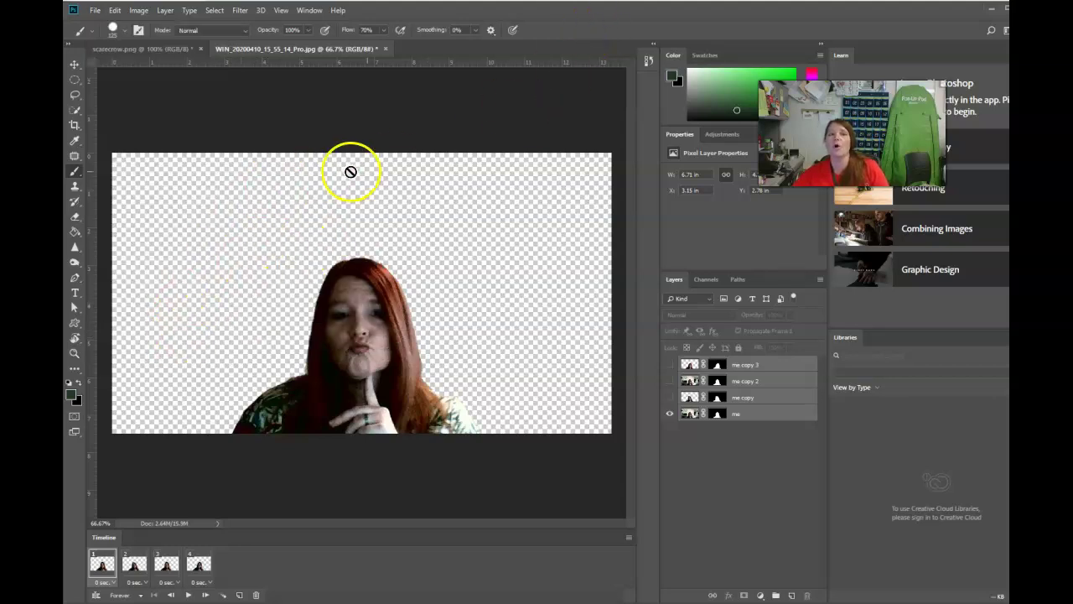
Trim transparent pixels from all four sides so the canvas hugs the portrait.
click(74, 125)
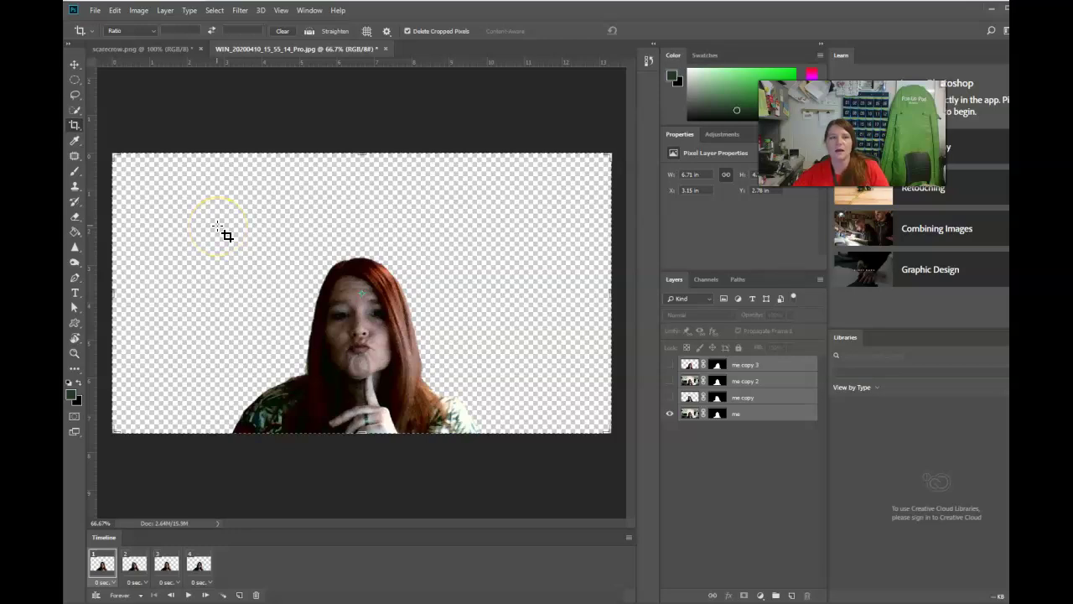
click(114, 10)
mouse_move(136, 15)
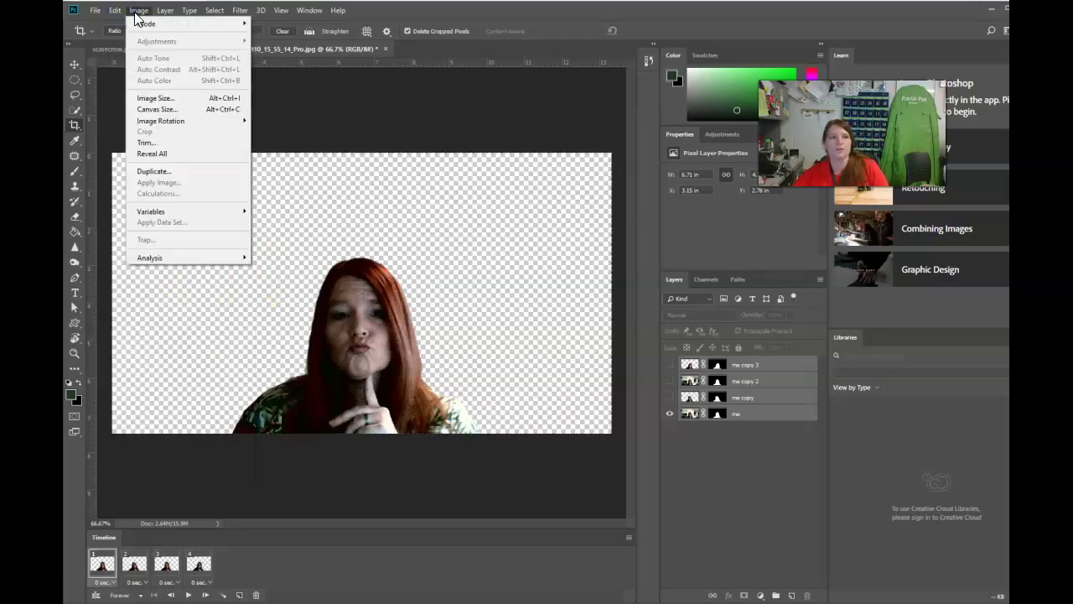
click(149, 143)
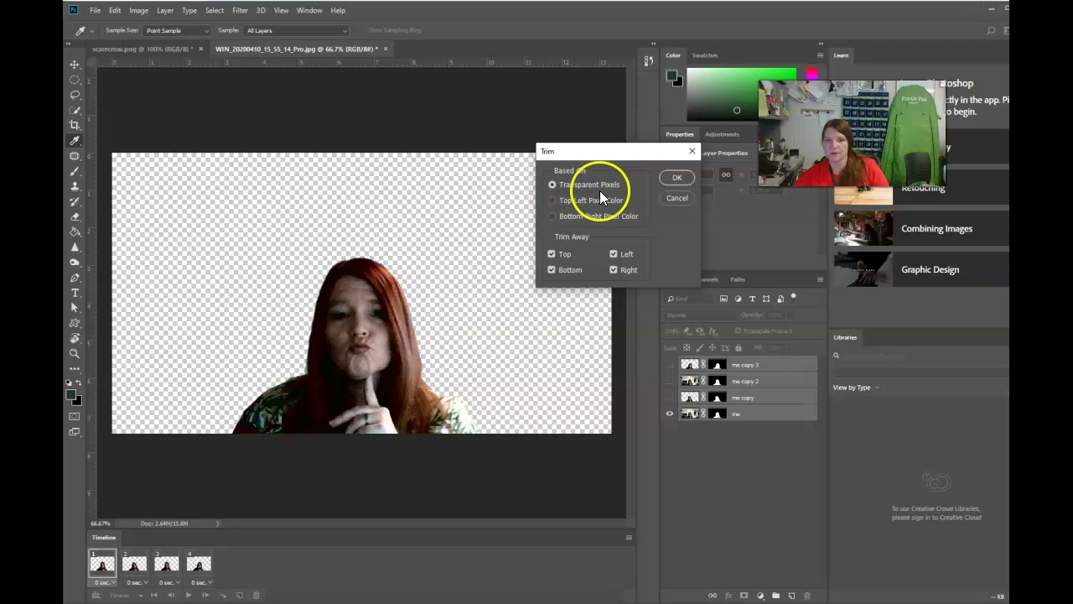
click(676, 178)
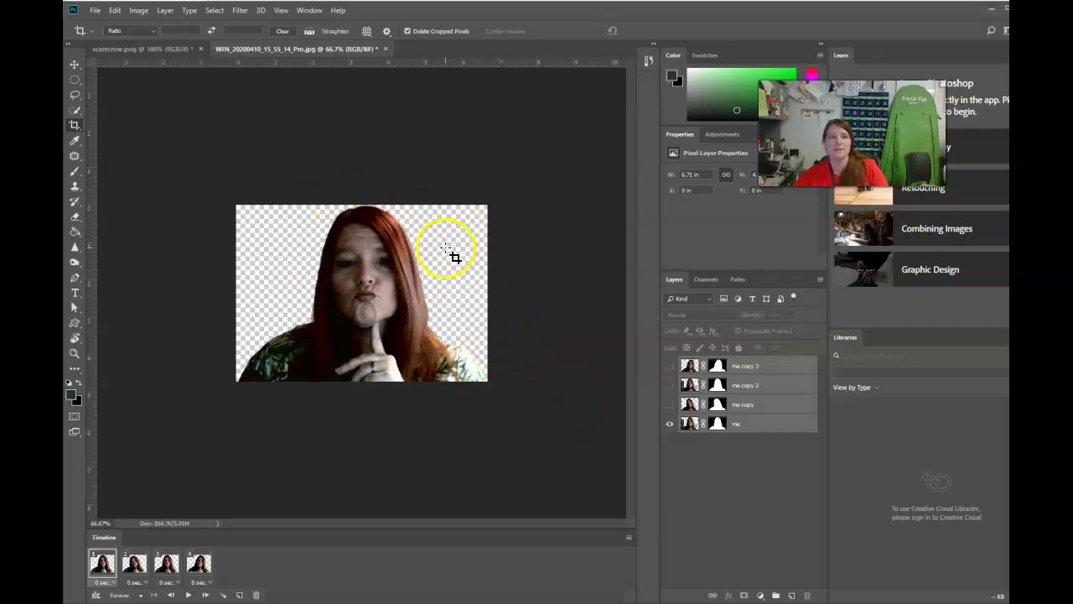
click(93, 10)
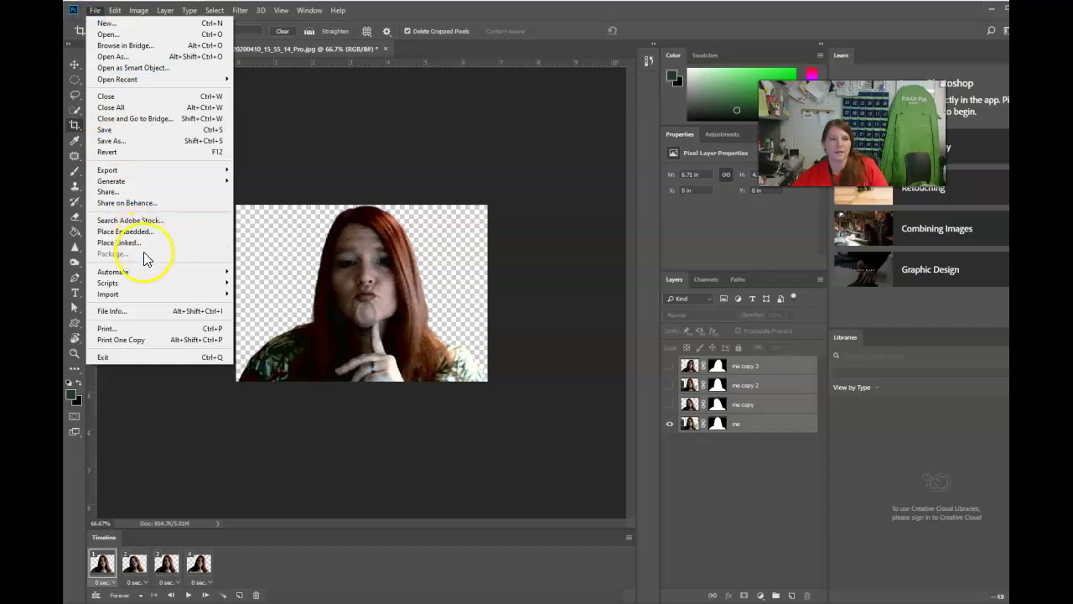
mouse_move(144, 171)
click(268, 216)
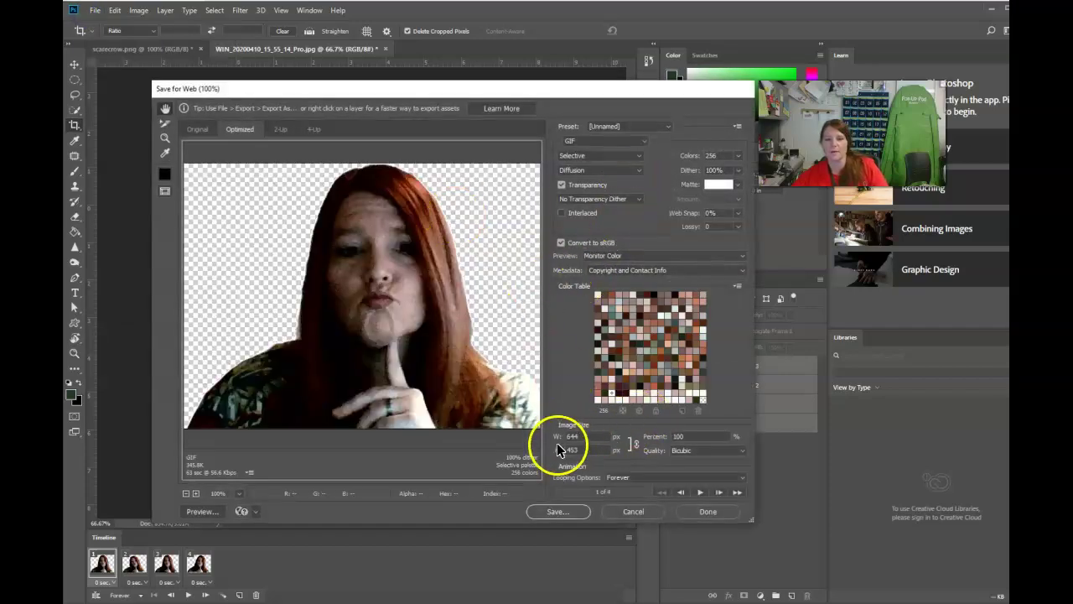
drag(559, 439, 518, 439)
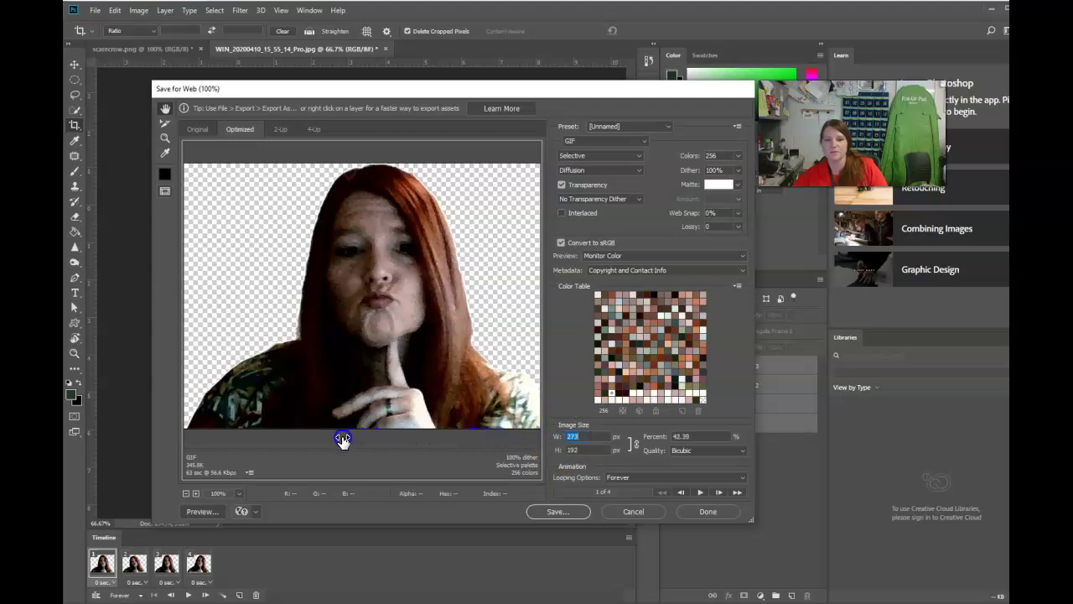
click(701, 493)
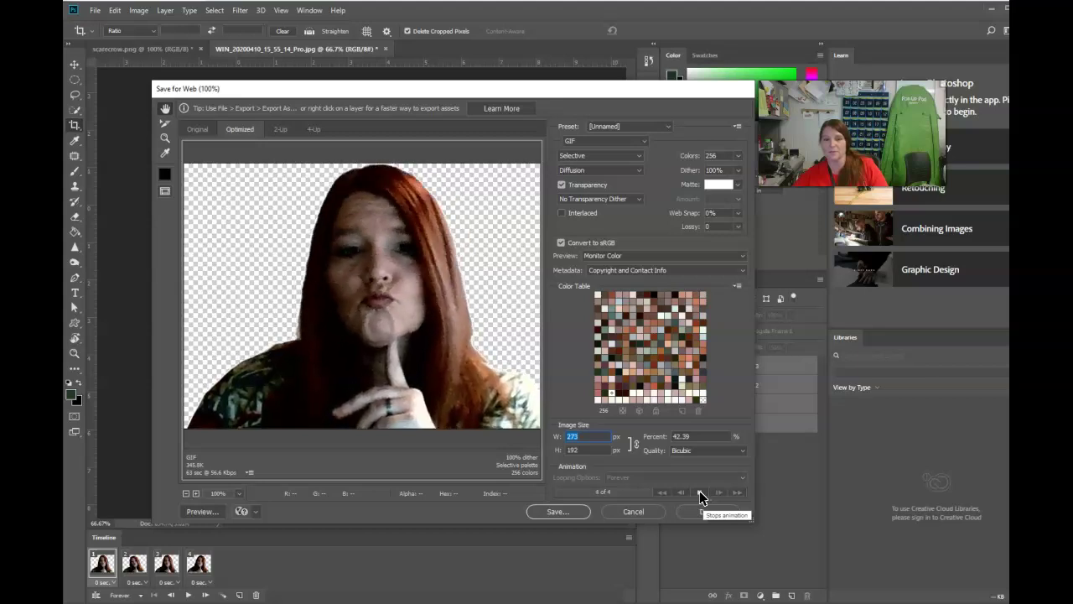
click(701, 493)
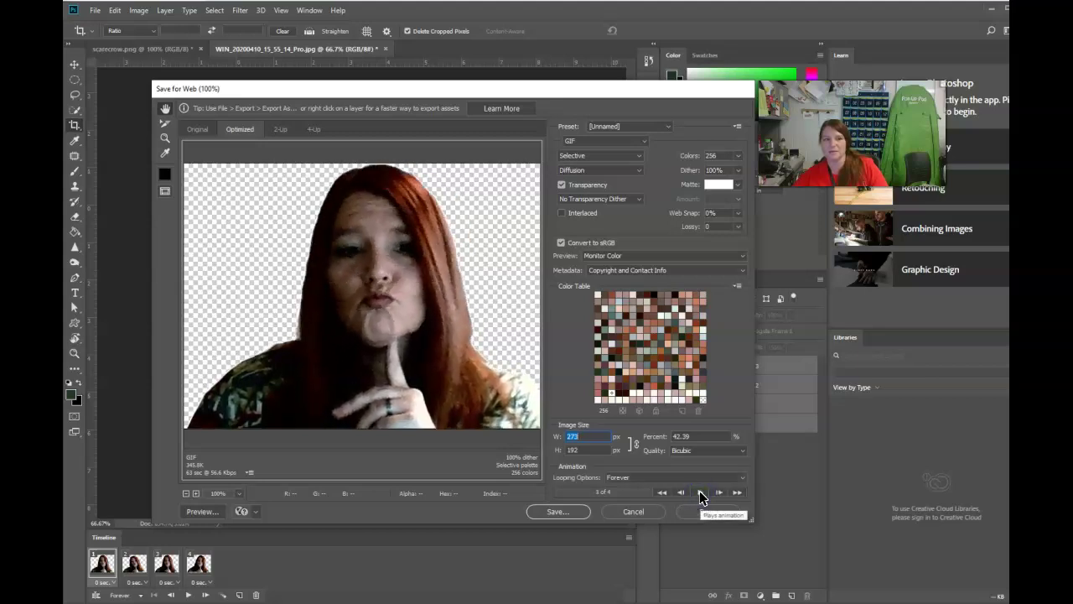
click(636, 513)
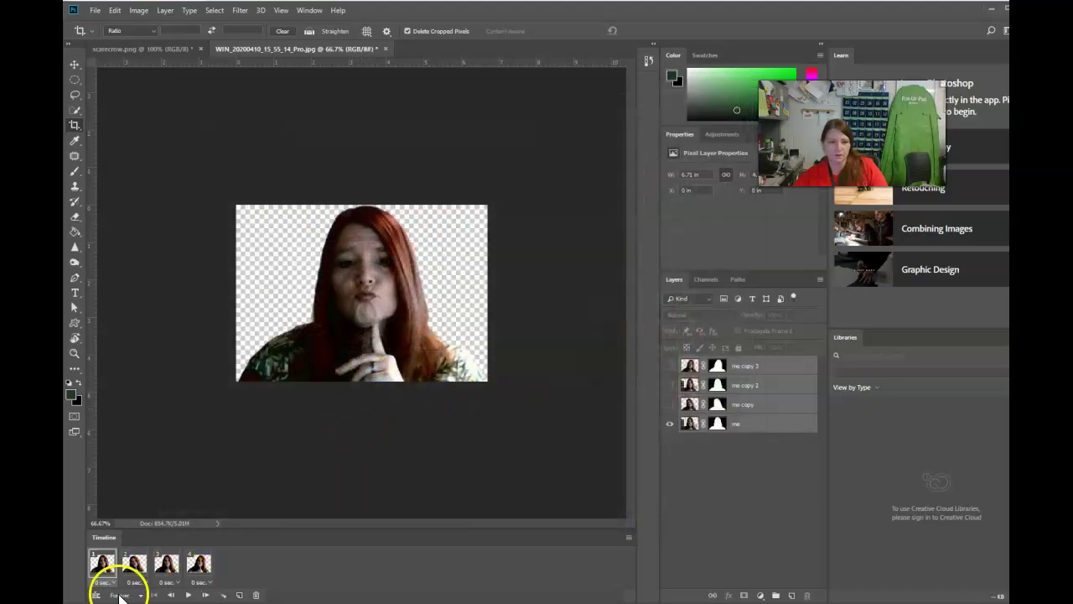
Set the delay of frames 1, 2, 3 and 4 to 0.1 seconds each.
click(114, 585)
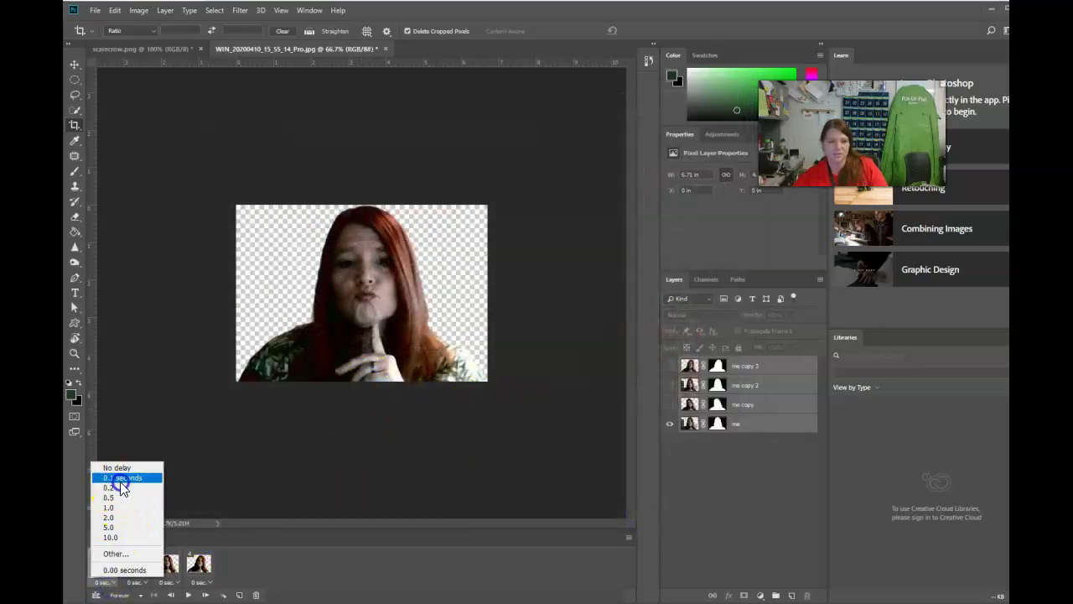
click(120, 480)
click(134, 581)
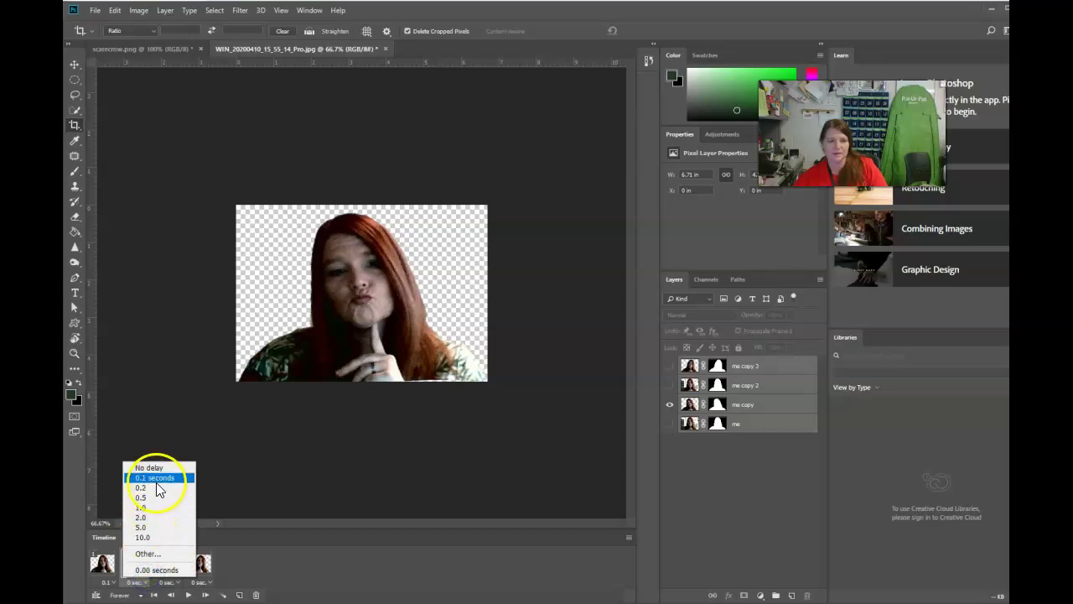
click(155, 481)
click(168, 582)
click(180, 478)
click(200, 582)
click(215, 478)
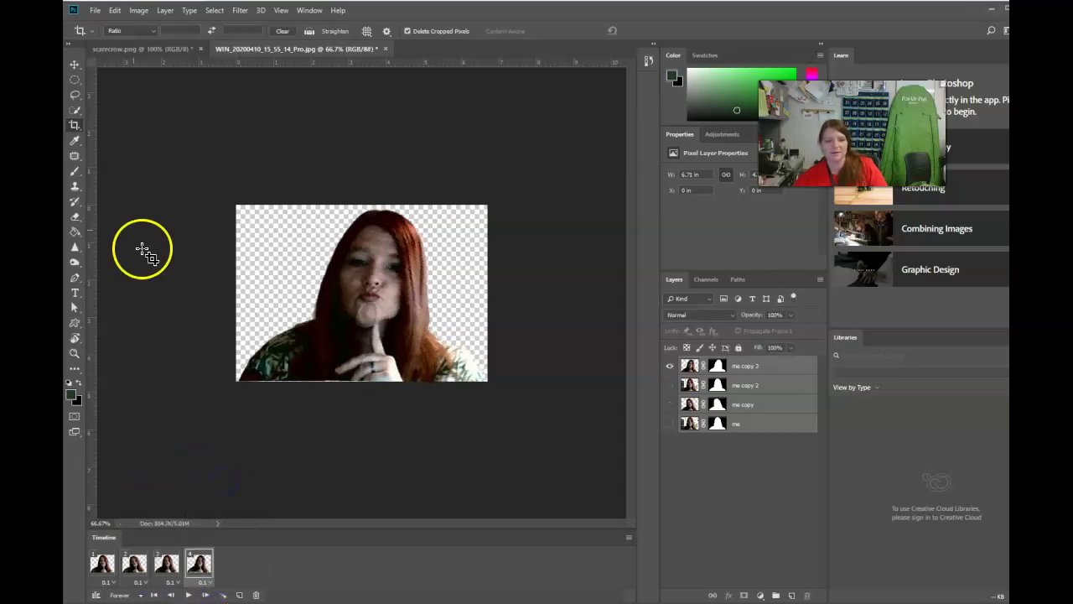
click(92, 12)
In Save for Web, shrink the GIF to 334 × 235 px, preview it, and open the save dialog.
mouse_move(149, 168)
click(262, 216)
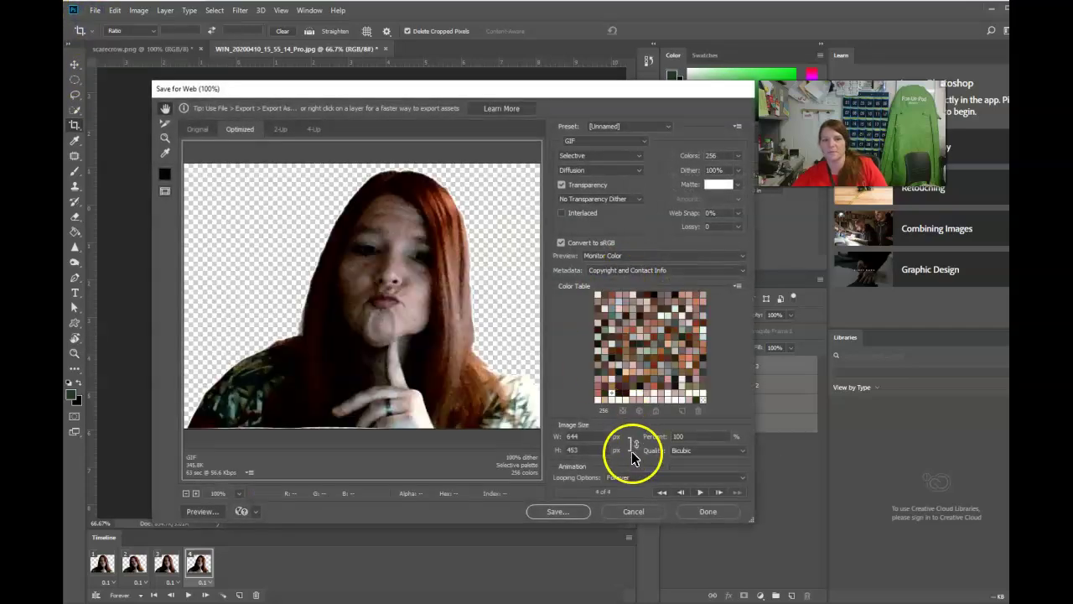
click(541, 441)
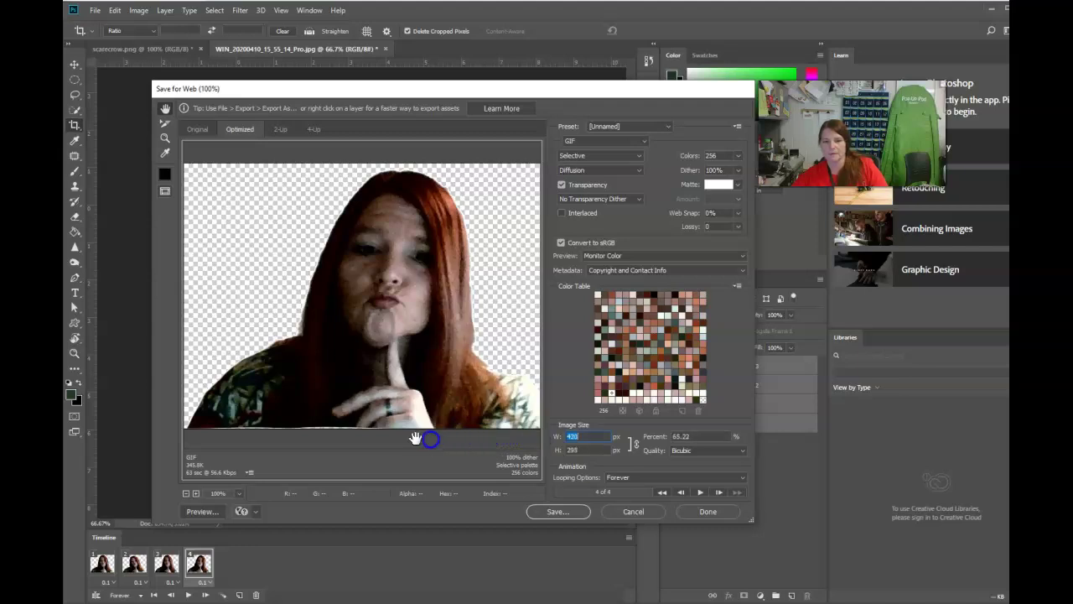
click(701, 493)
drag(565, 440, 560, 437)
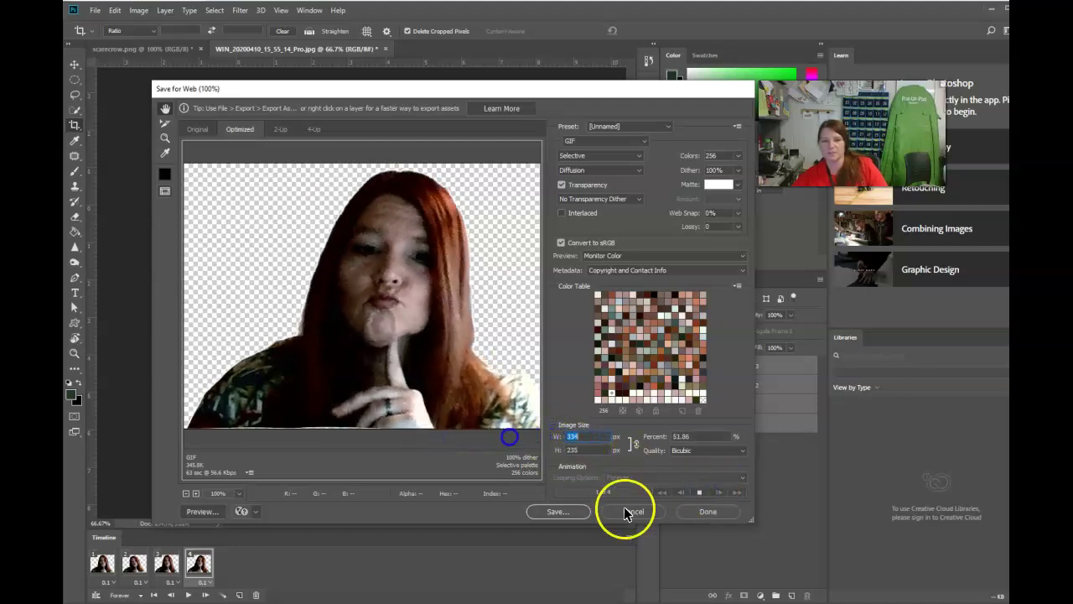
click(558, 512)
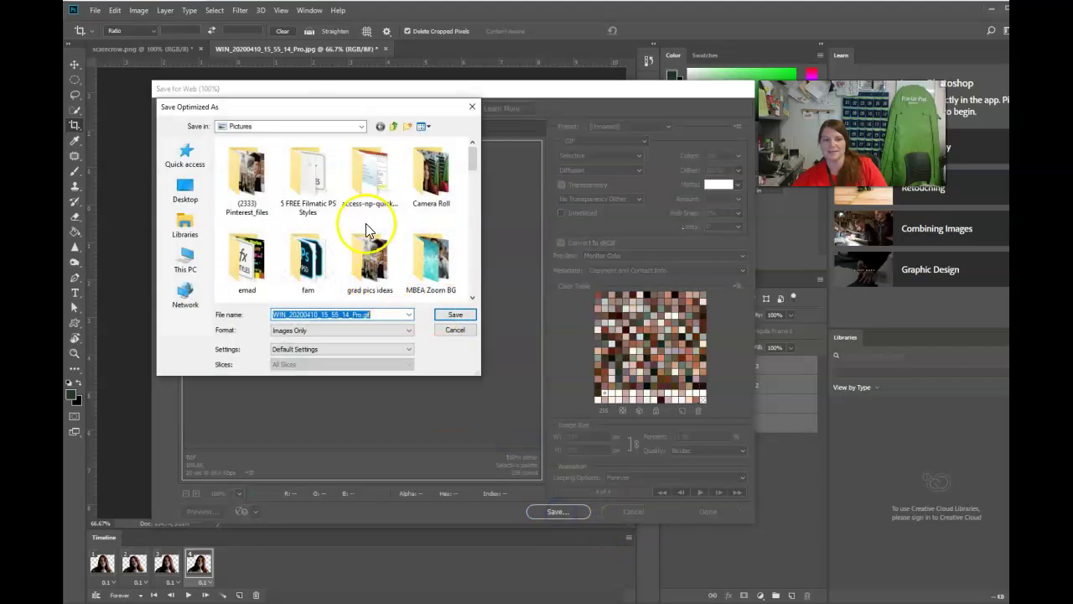